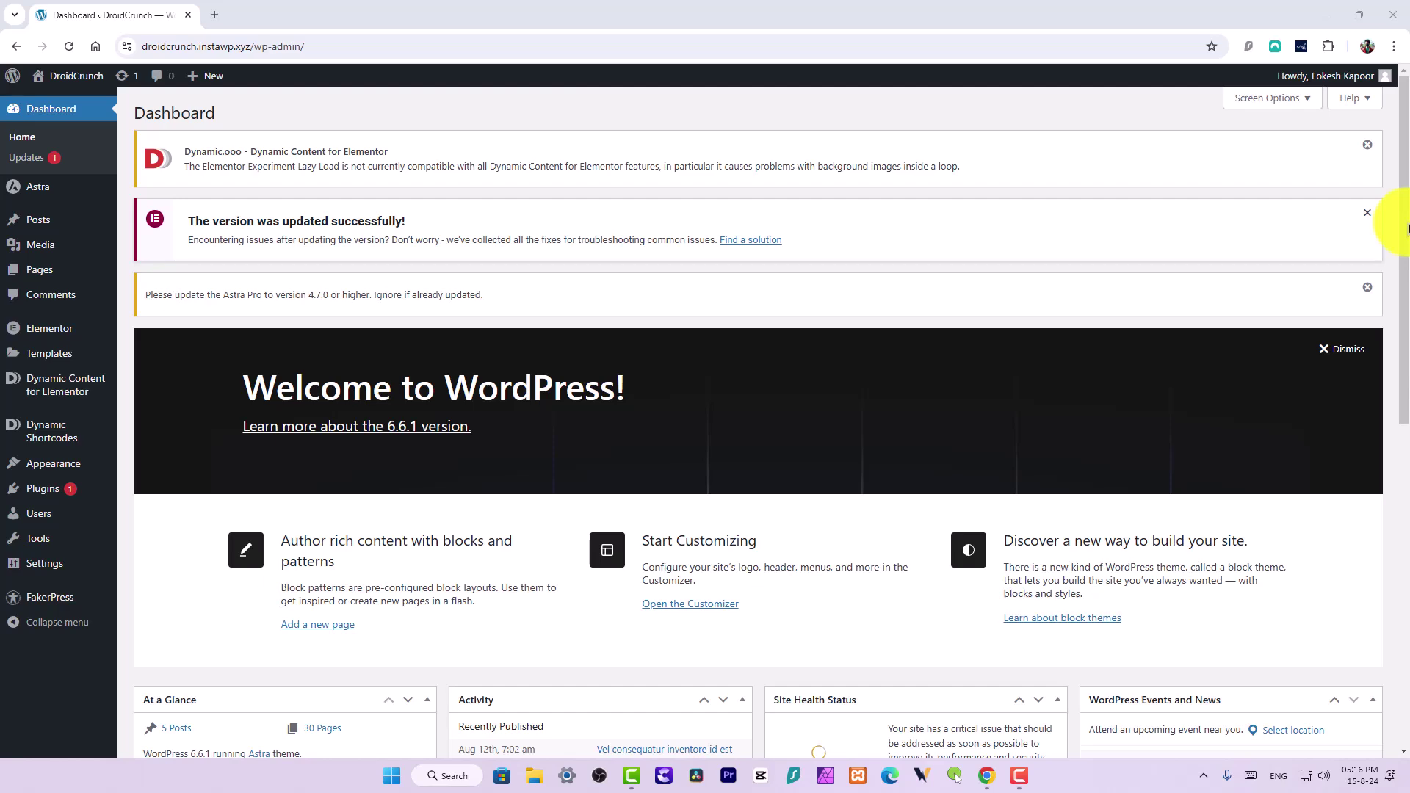
- Start a new page from Pages > Add New Page in the WordPress admin
drag(1406, 229, 1399, 199)
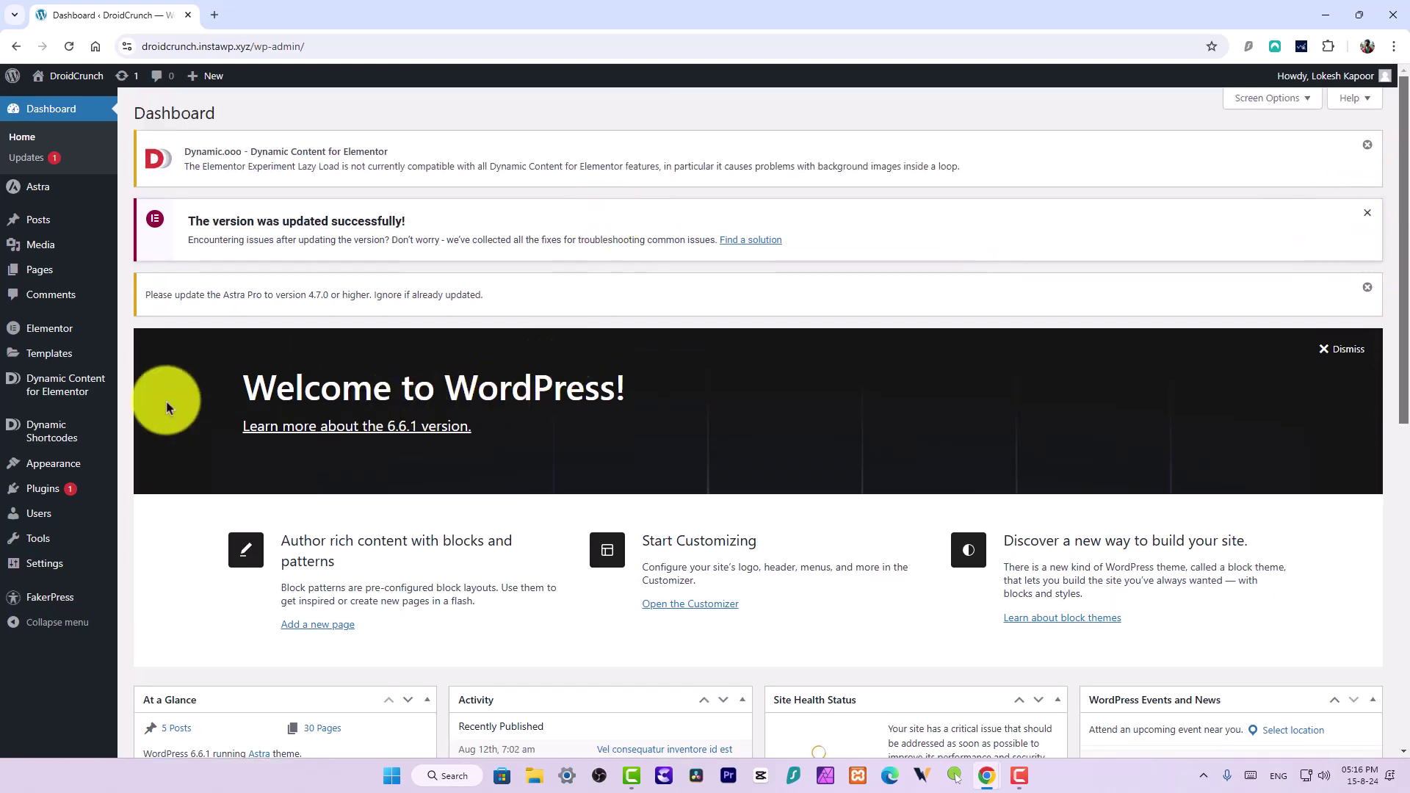
mouse_move(55, 394)
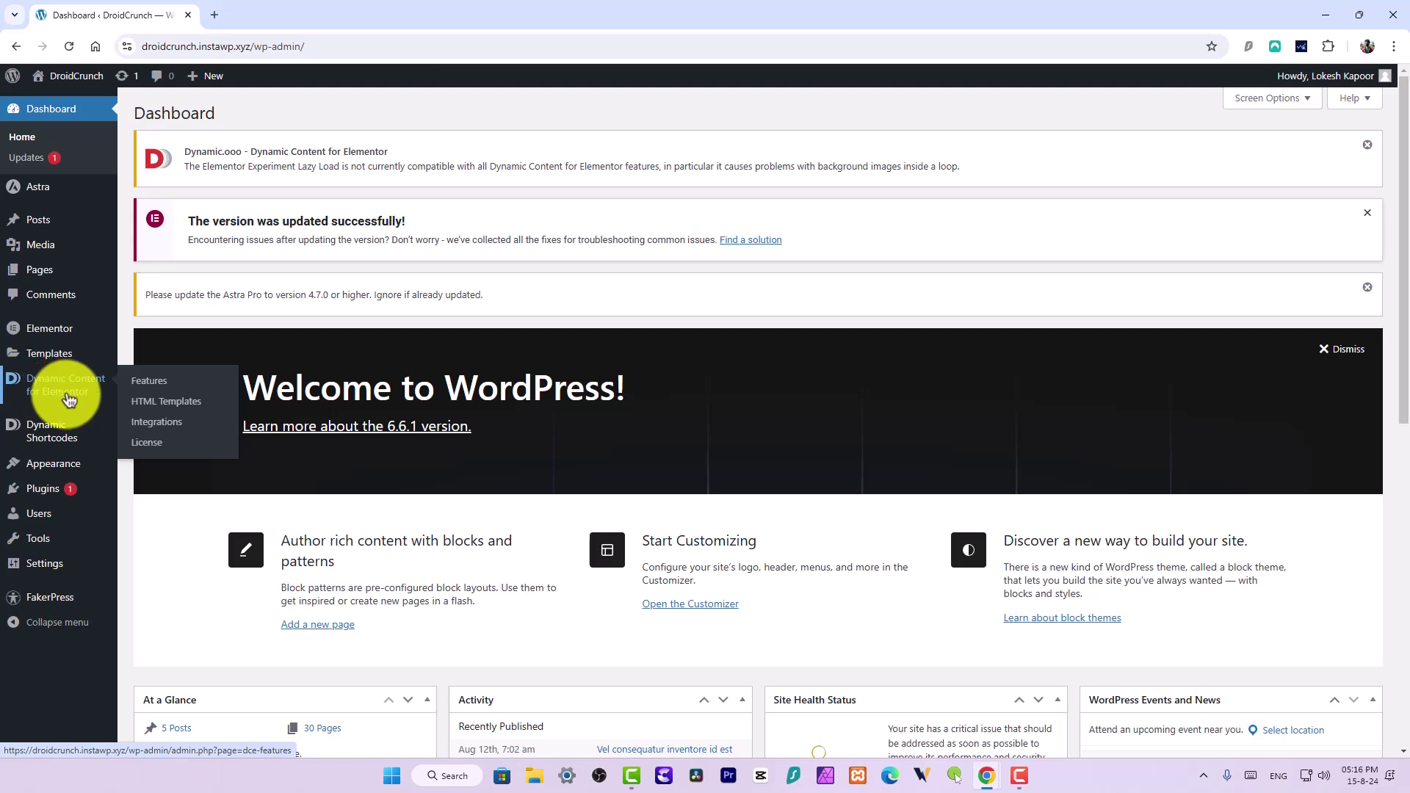
mouse_move(110, 389)
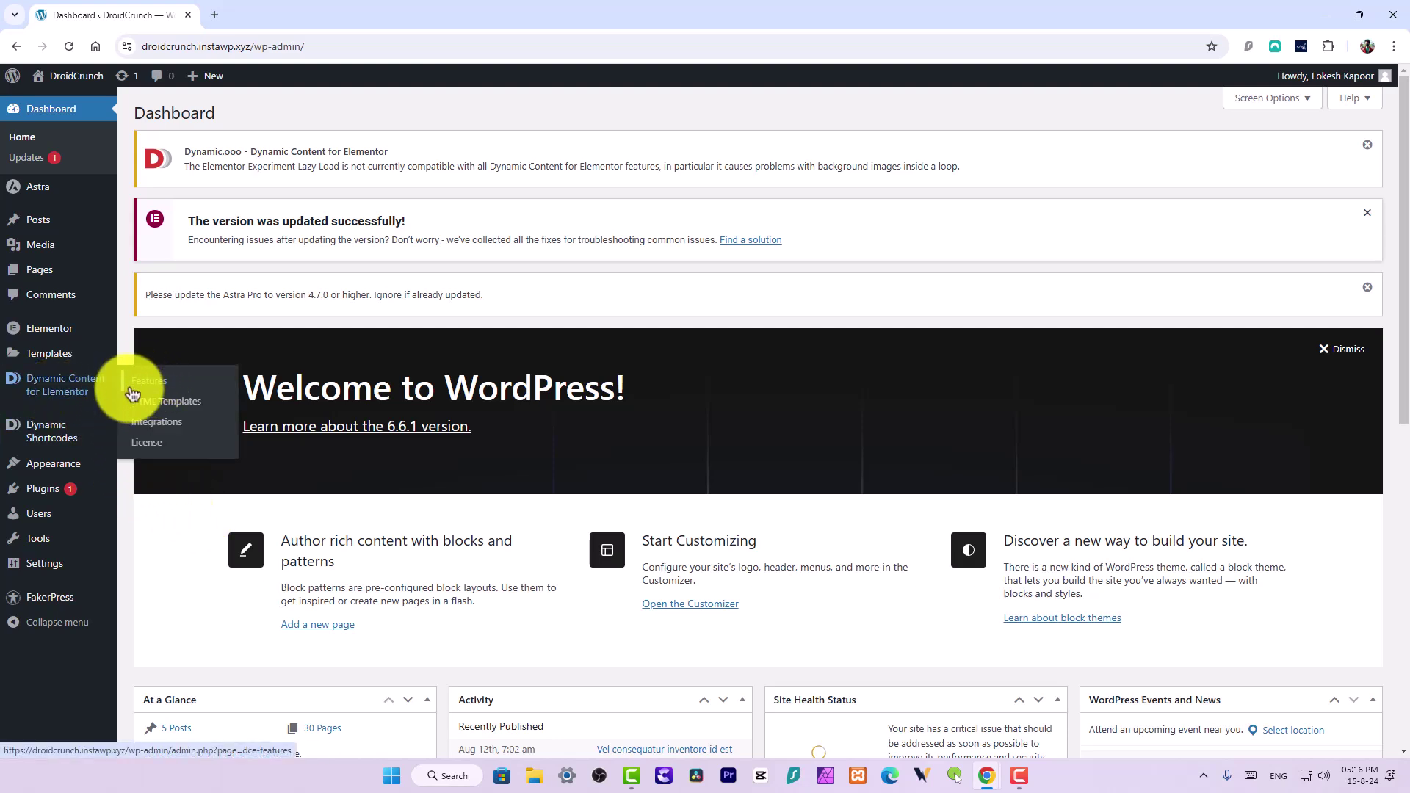
scroll(849, 403, down, 8)
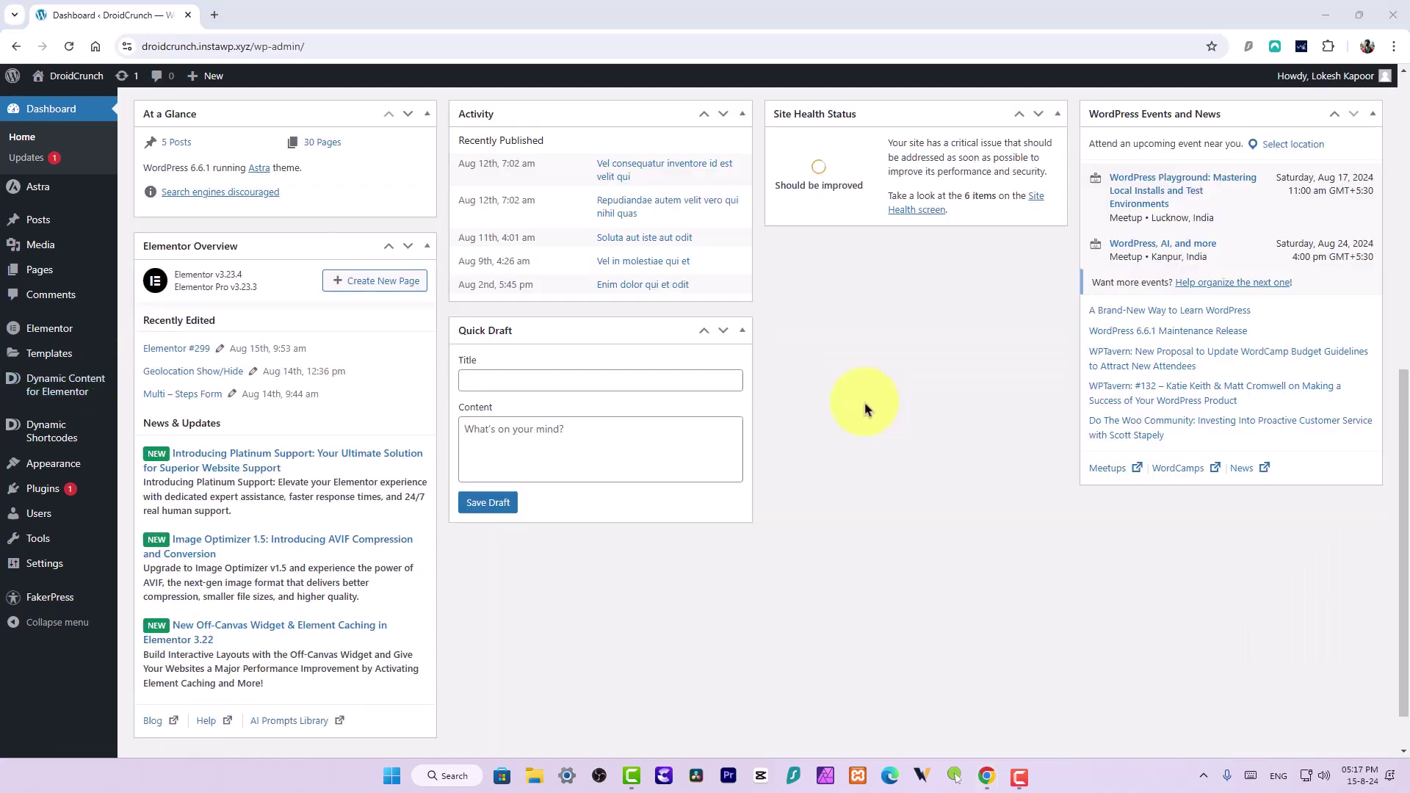
mouse_move(58, 276)
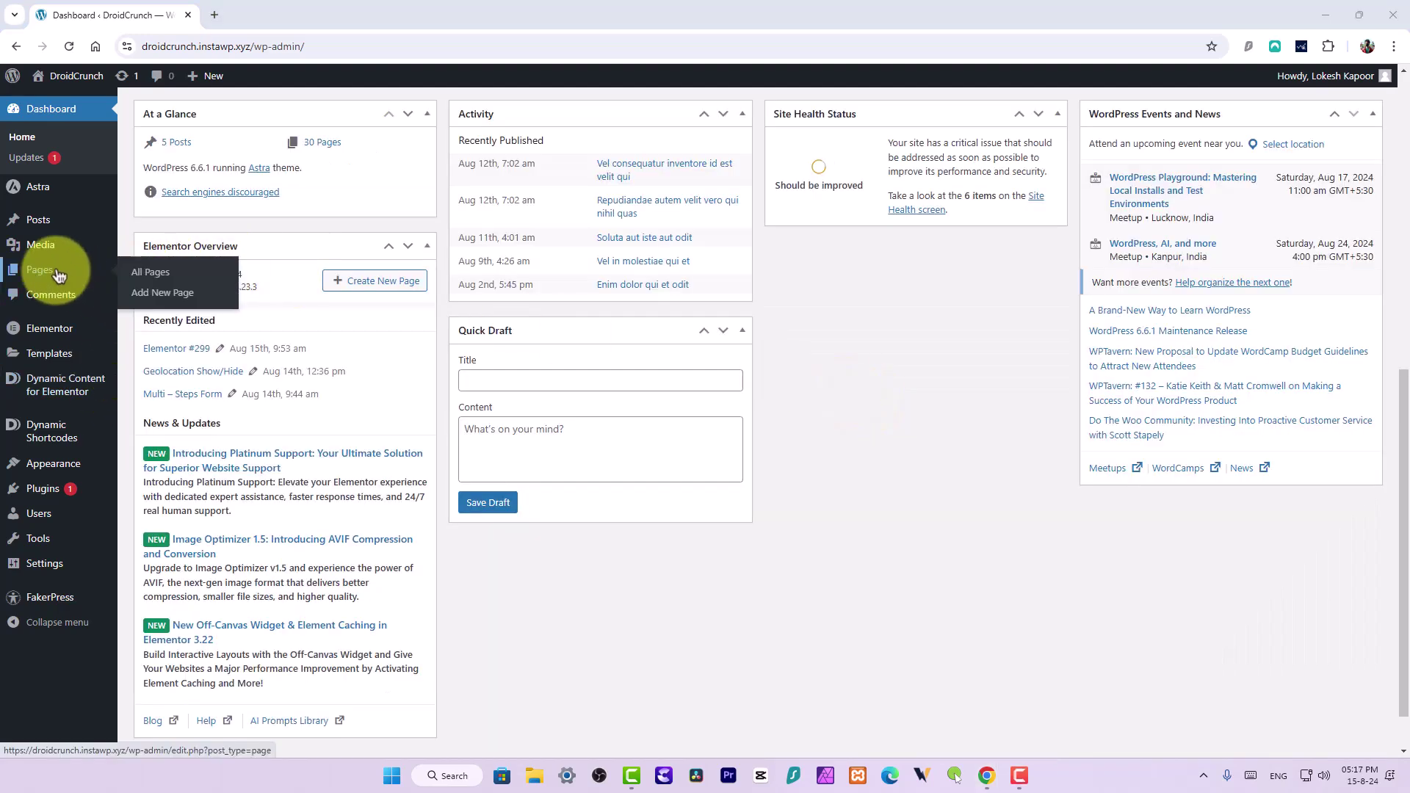
click(150, 272)
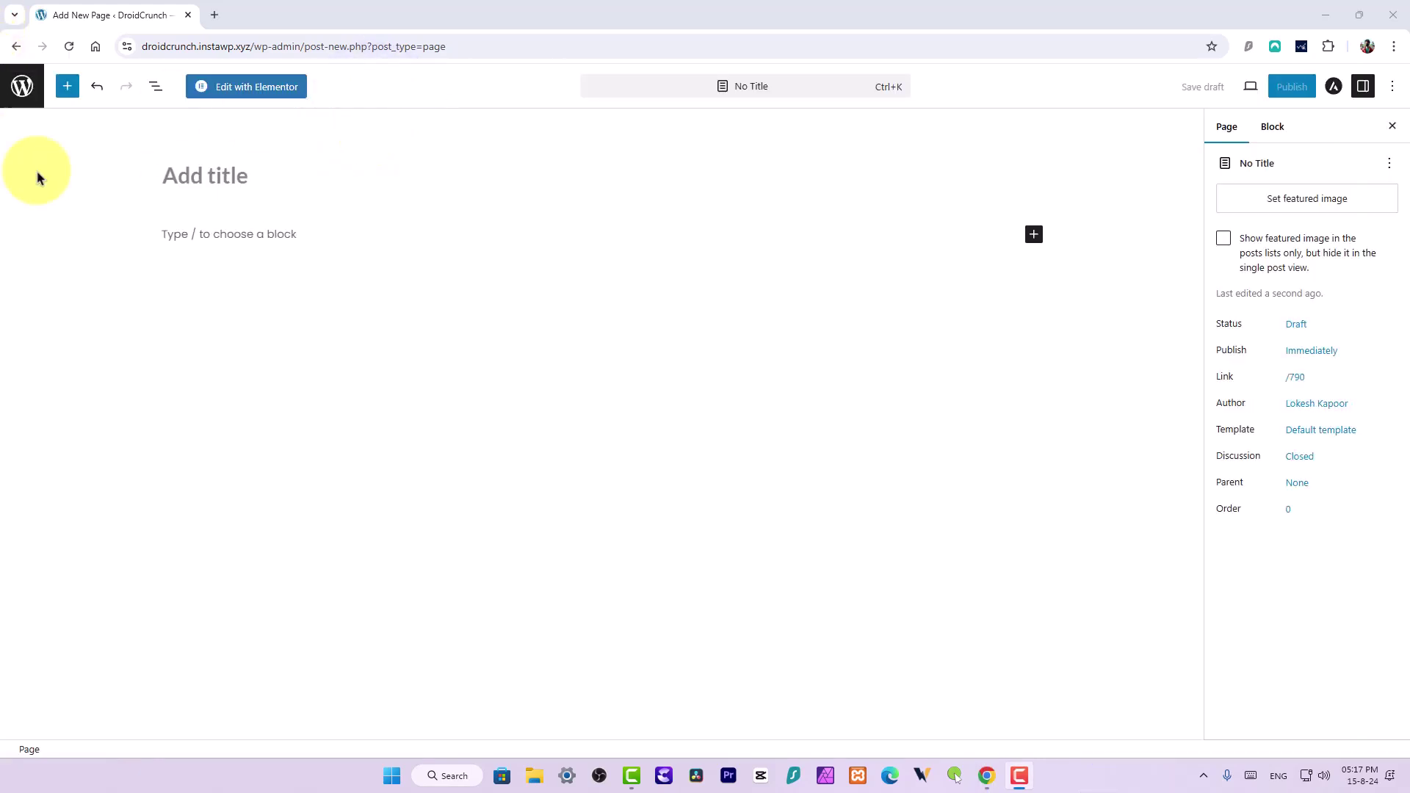
- Title the page 'Hide Content Based on Time/Date' and publish it
click(208, 177)
click(958, 162)
click(460, 167)
text(Hide Conte)
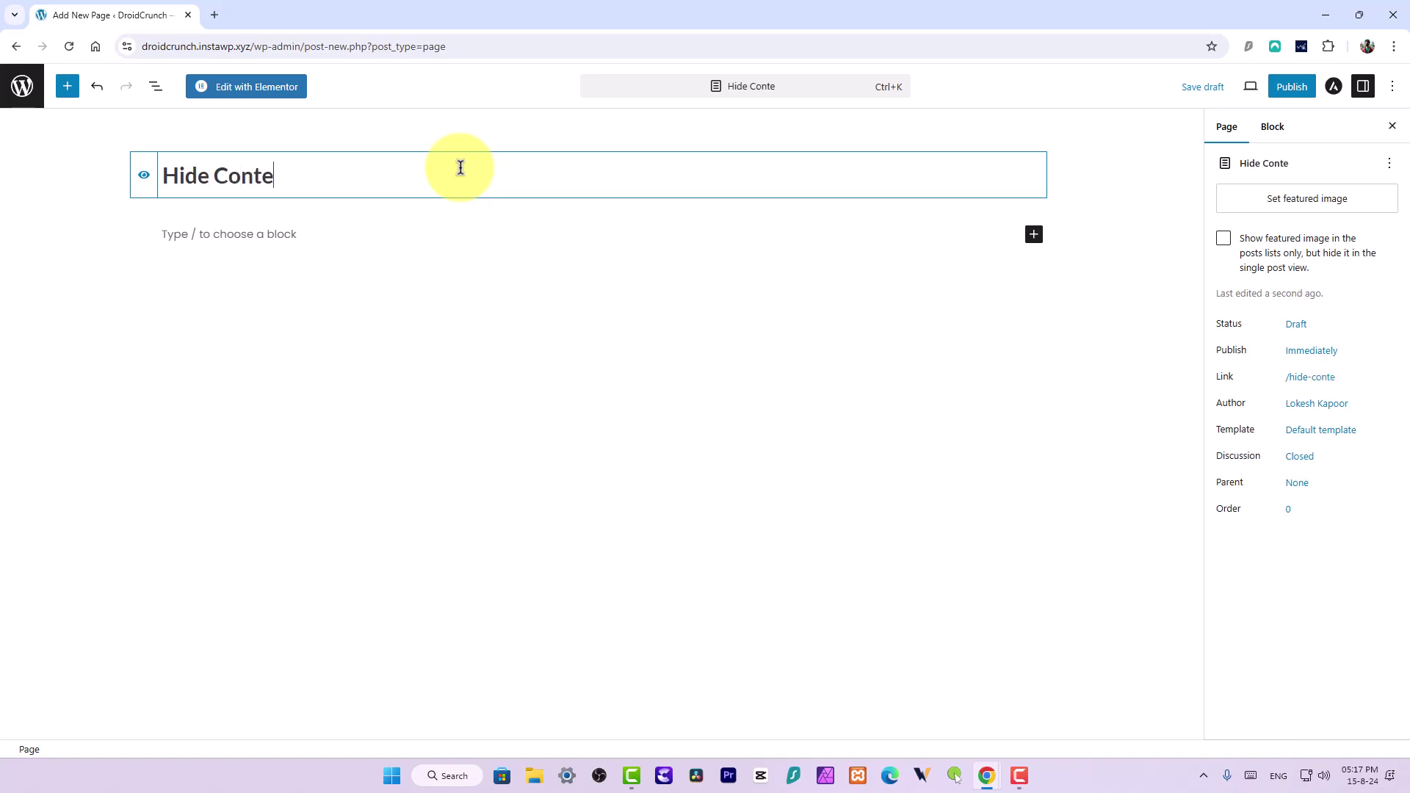
text(nt Based on T)
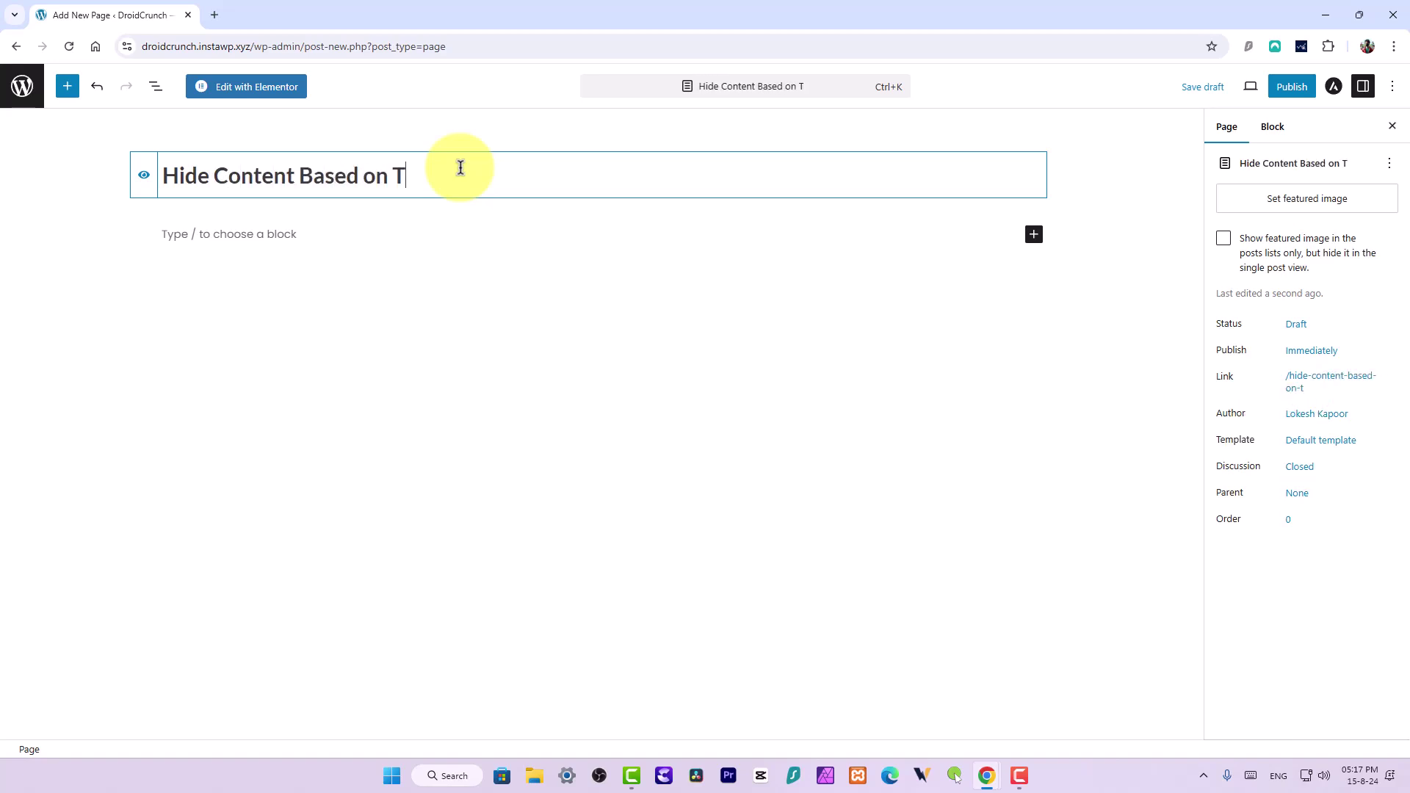
text(ime/Date)
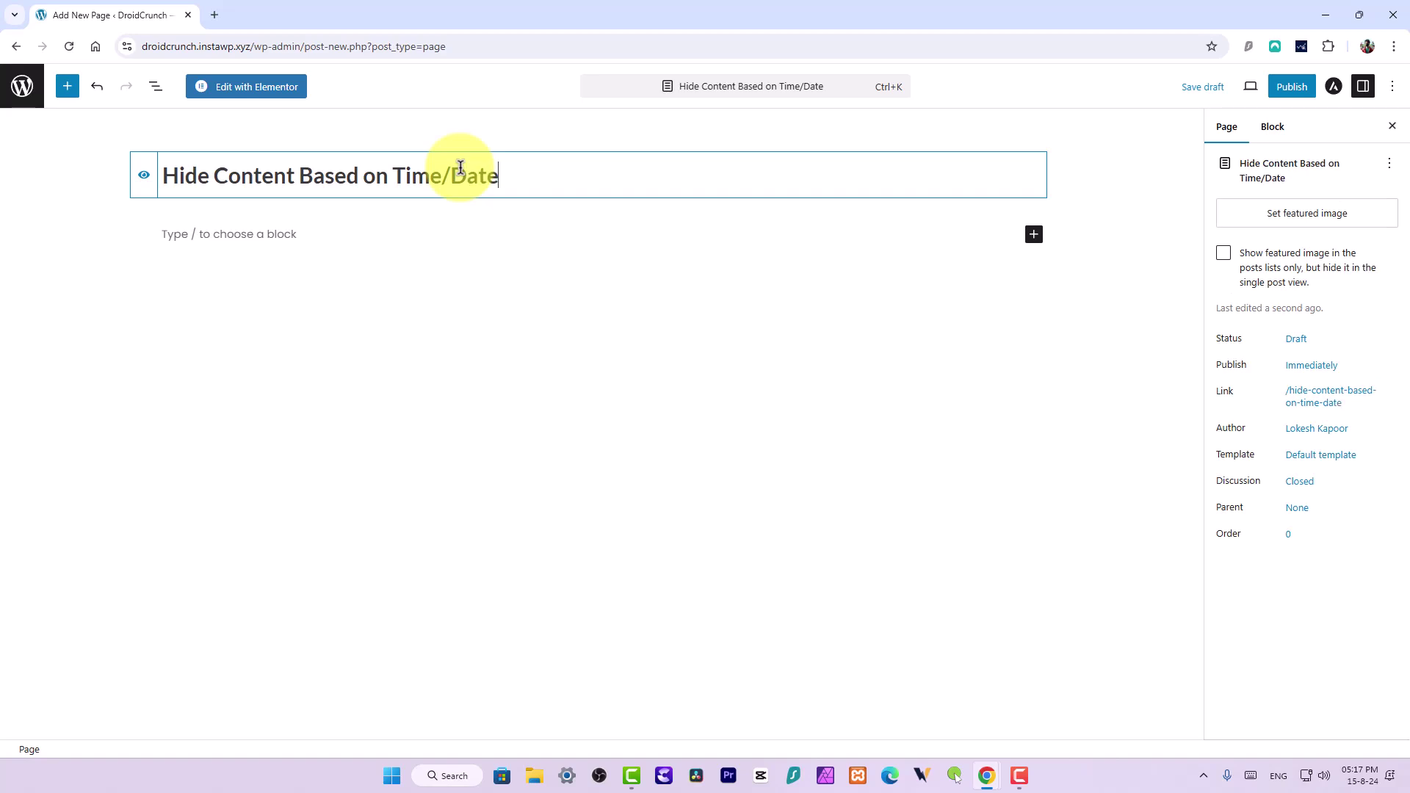
click(1283, 88)
click(1278, 83)
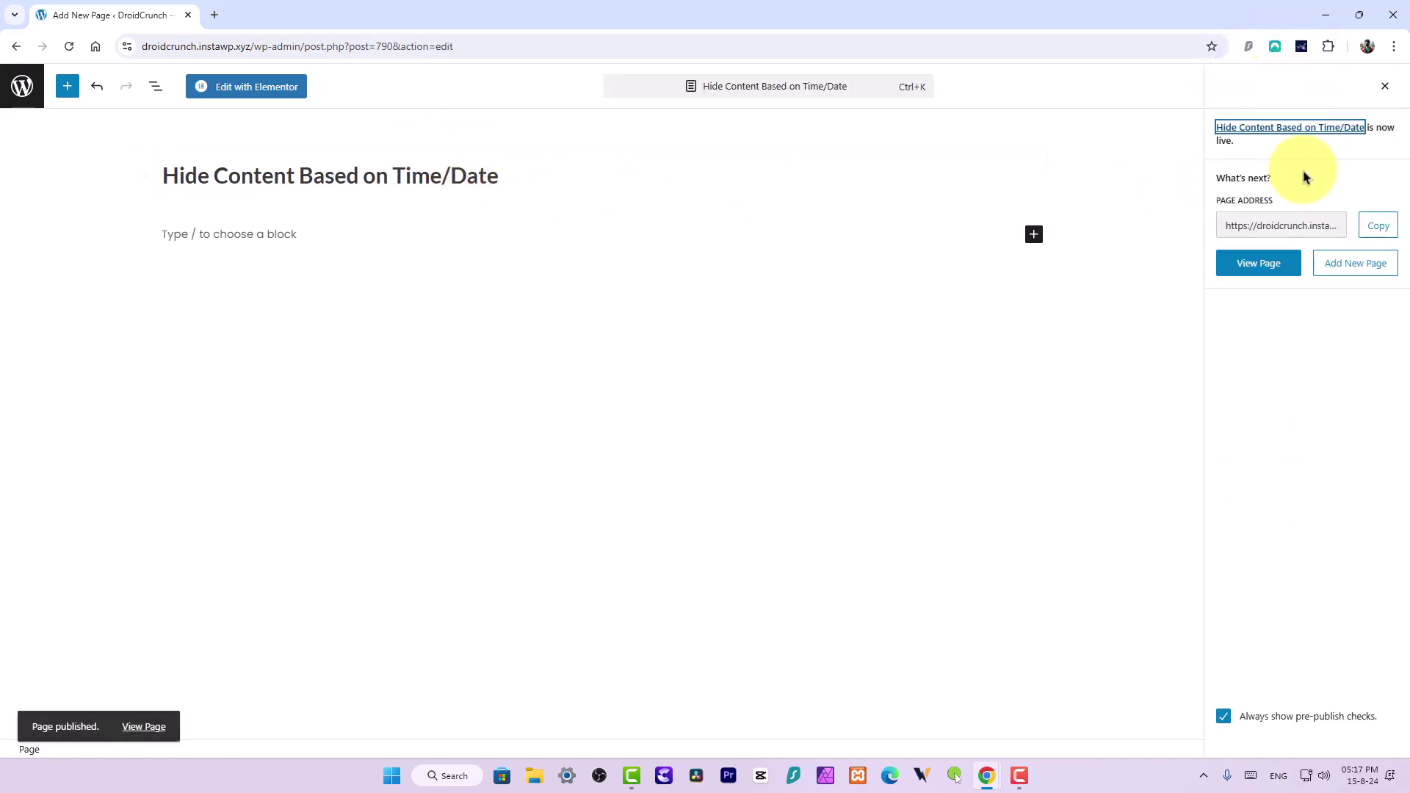
- Open the page in Elementor, add a Heading widget, and give its container a classic black background
click(253, 94)
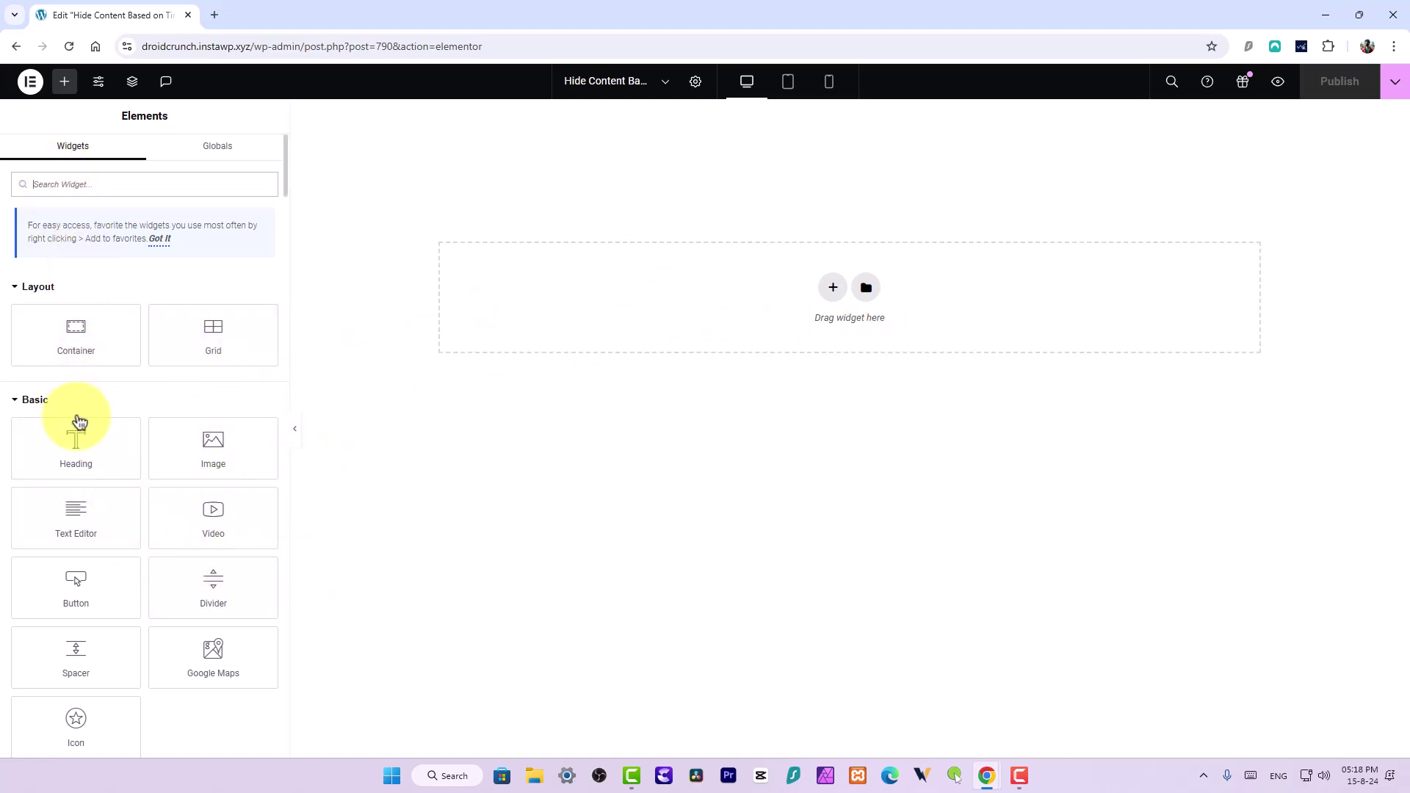
drag(76, 462, 698, 340)
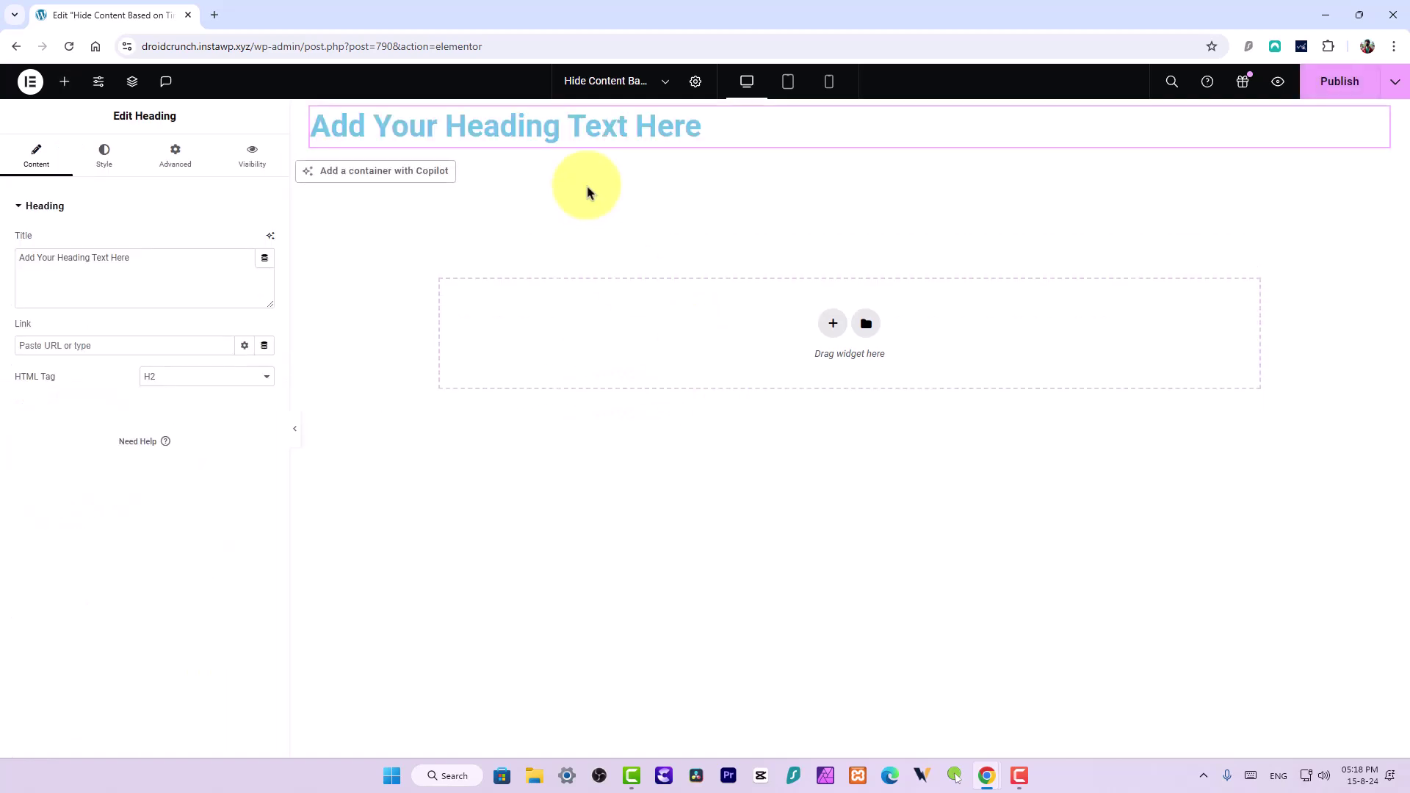
click(850, 113)
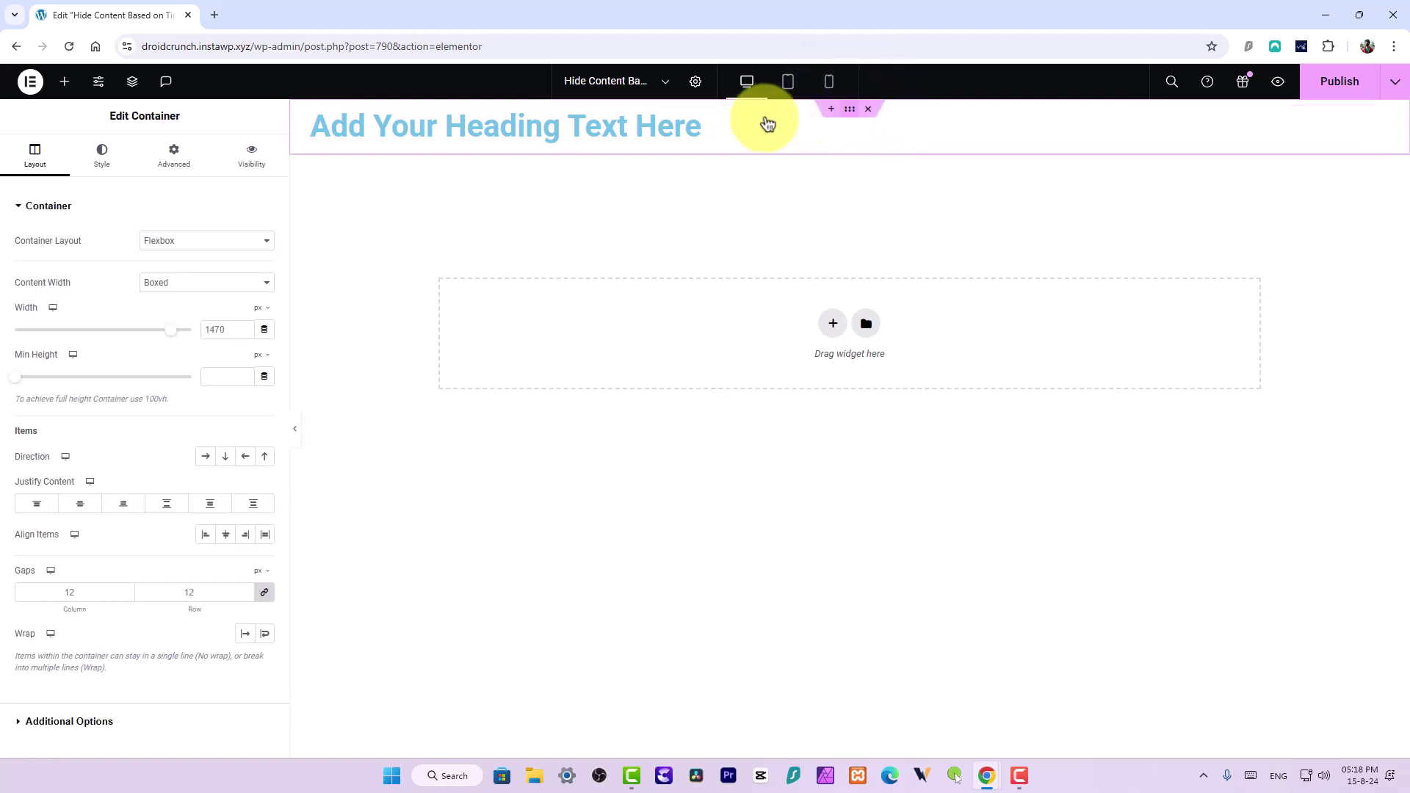
click(103, 157)
click(205, 271)
click(265, 303)
drag(214, 400, 168, 468)
click(132, 306)
- Set the heading's text colour to white
click(409, 133)
click(103, 155)
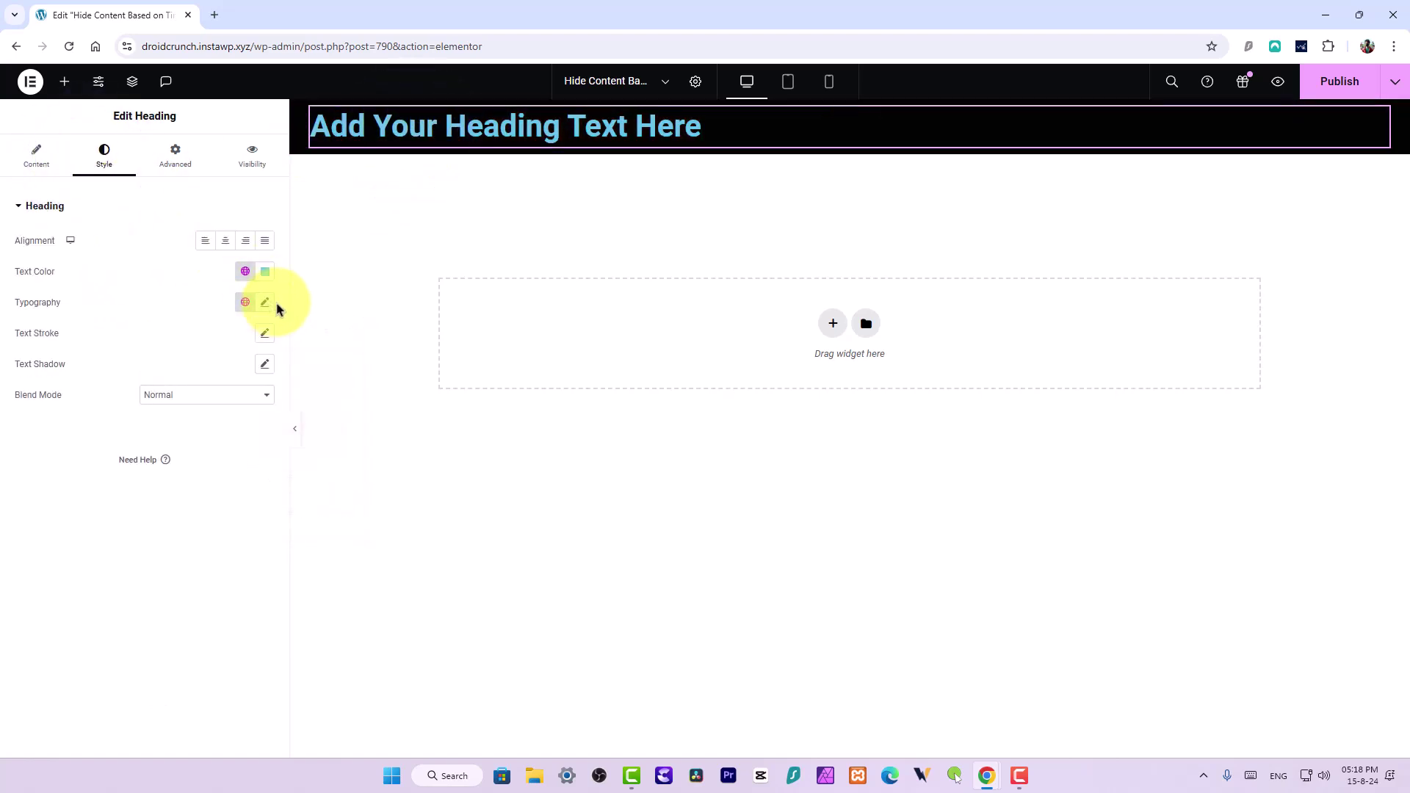
click(265, 271)
click(265, 271)
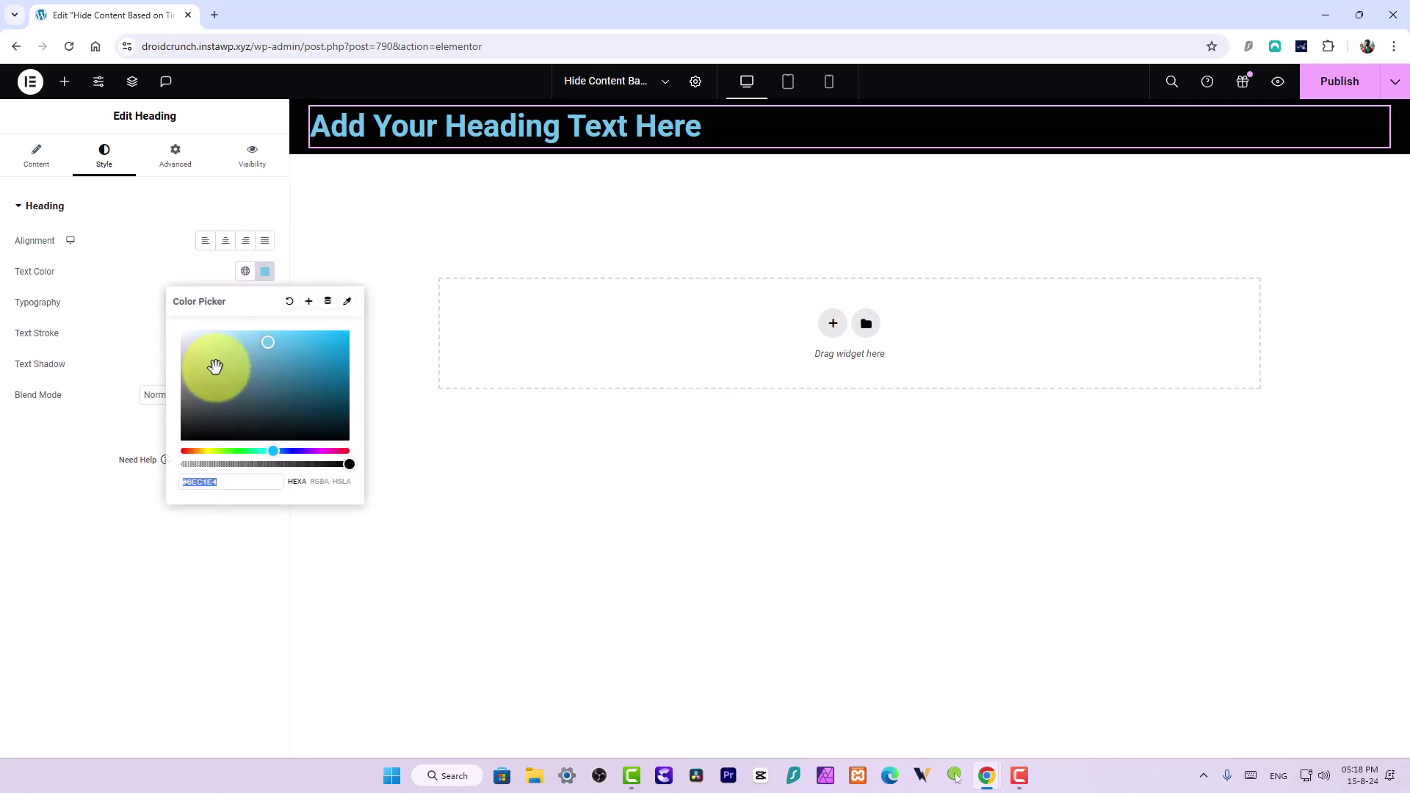
drag(208, 353, 180, 325)
click(139, 261)
- Give the container 50 px padding and centre-align the heading
click(847, 108)
click(160, 153)
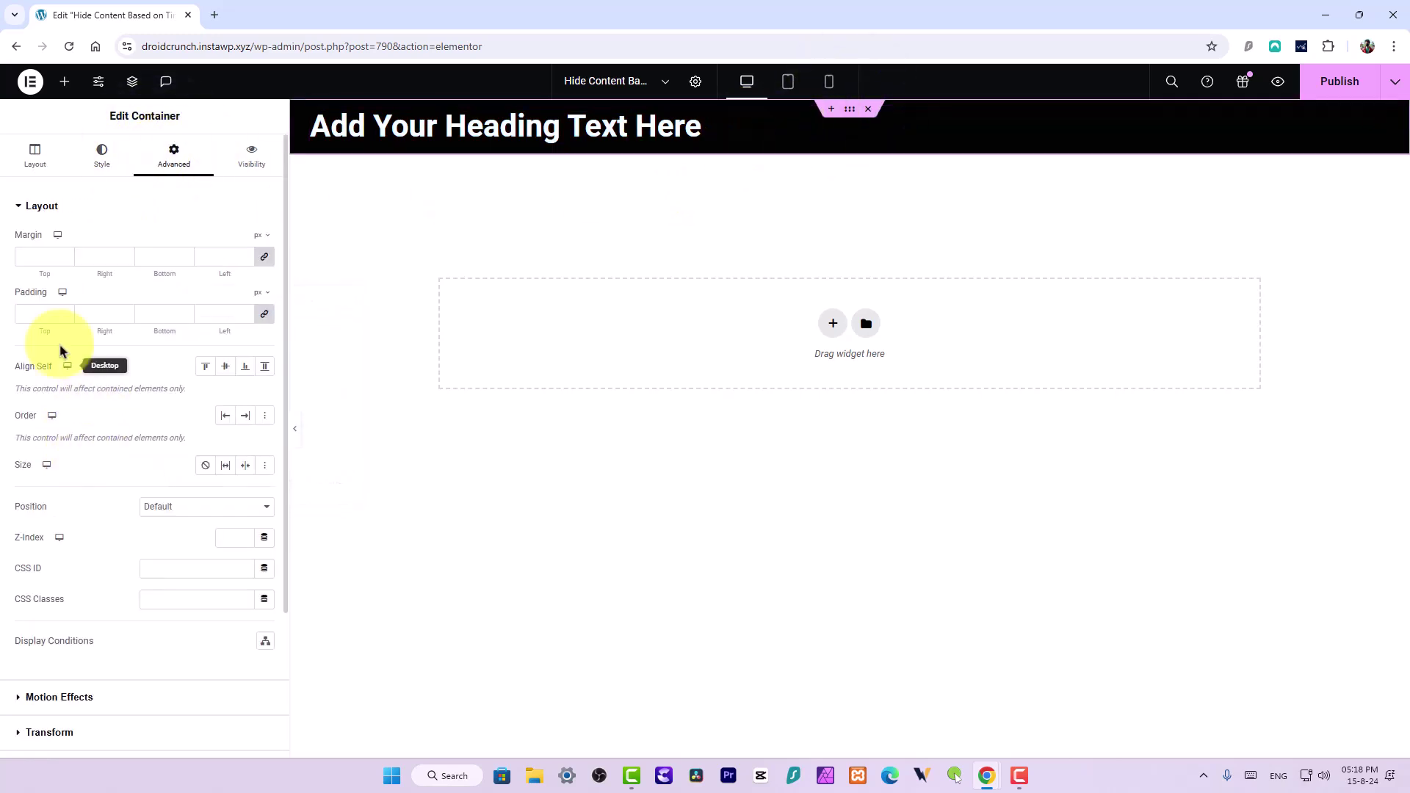
click(42, 315)
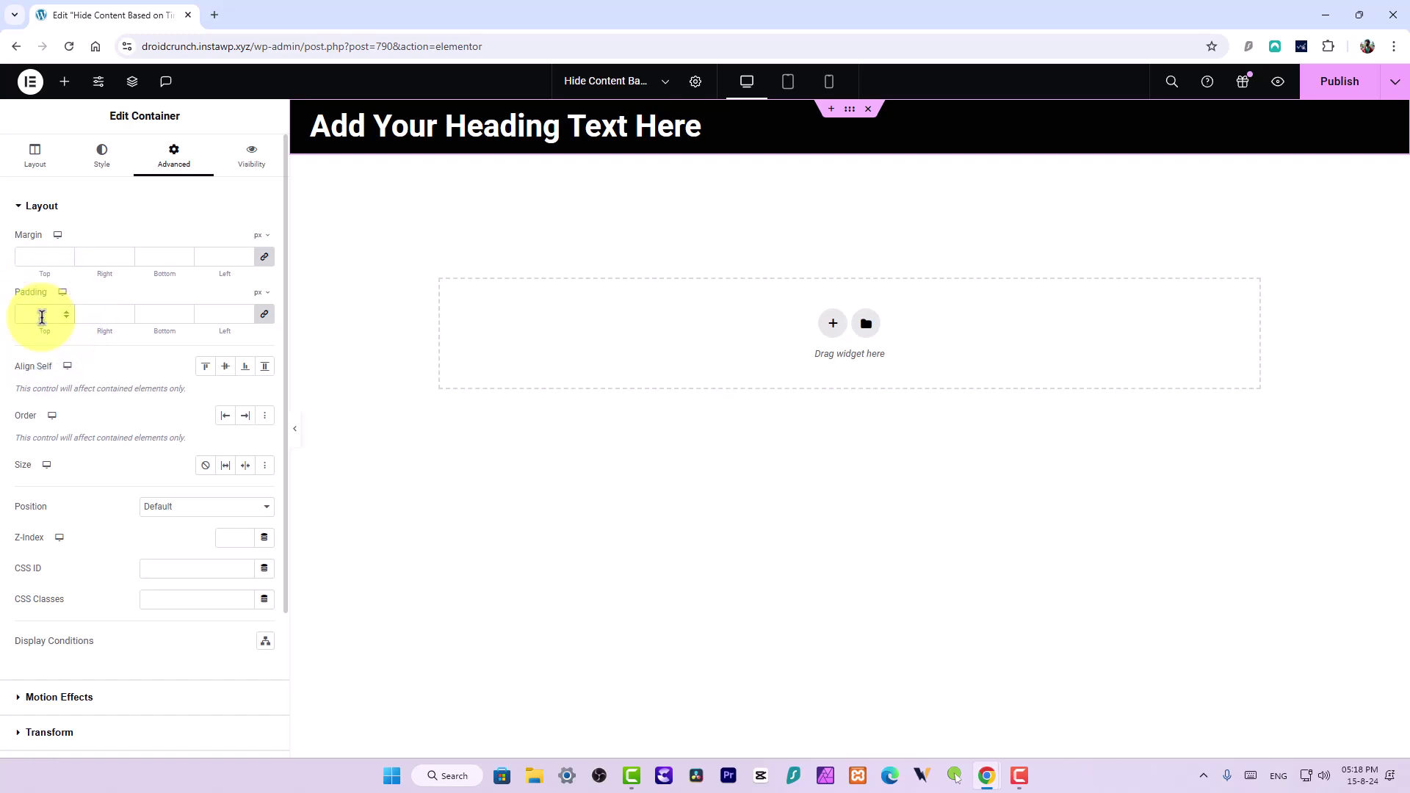
text(50)
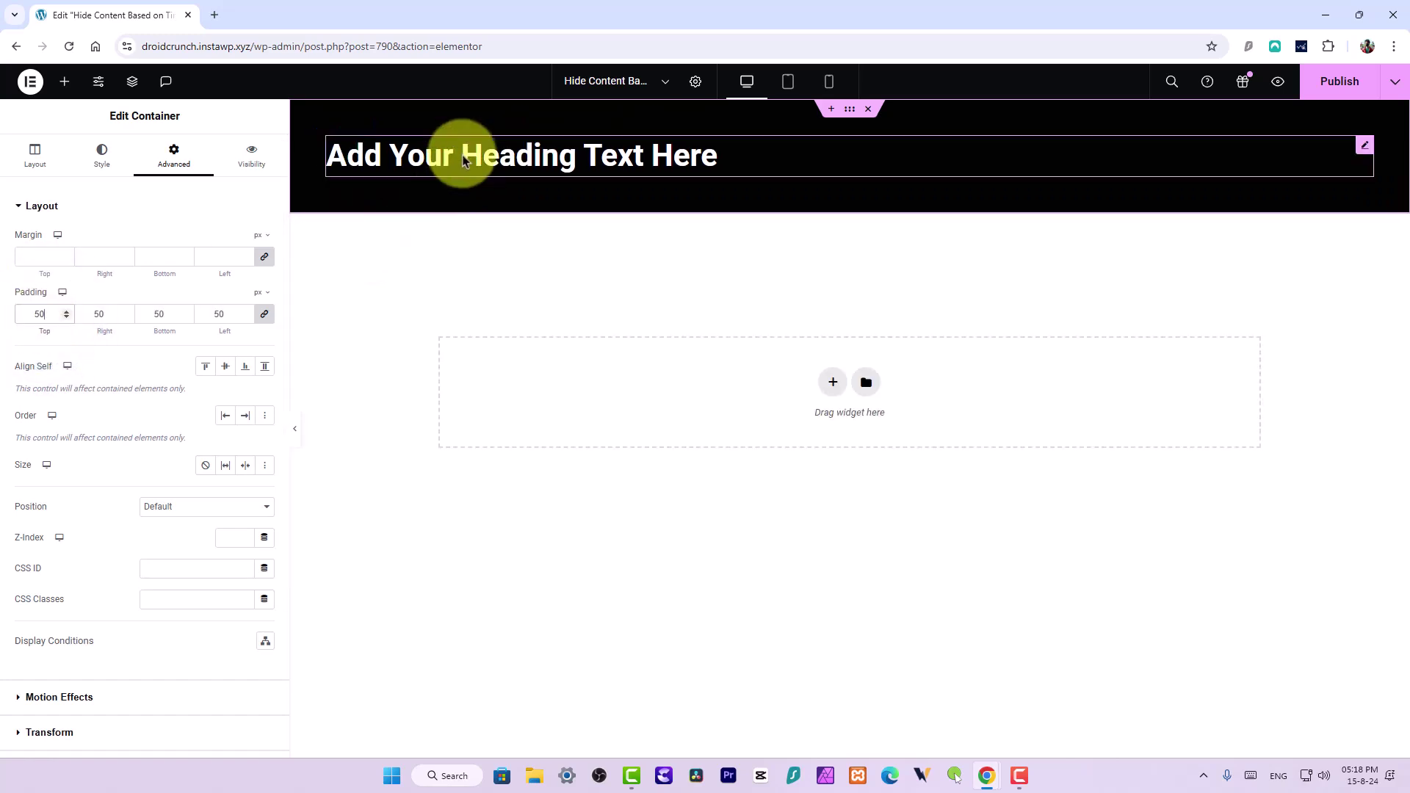
click(444, 141)
click(225, 241)
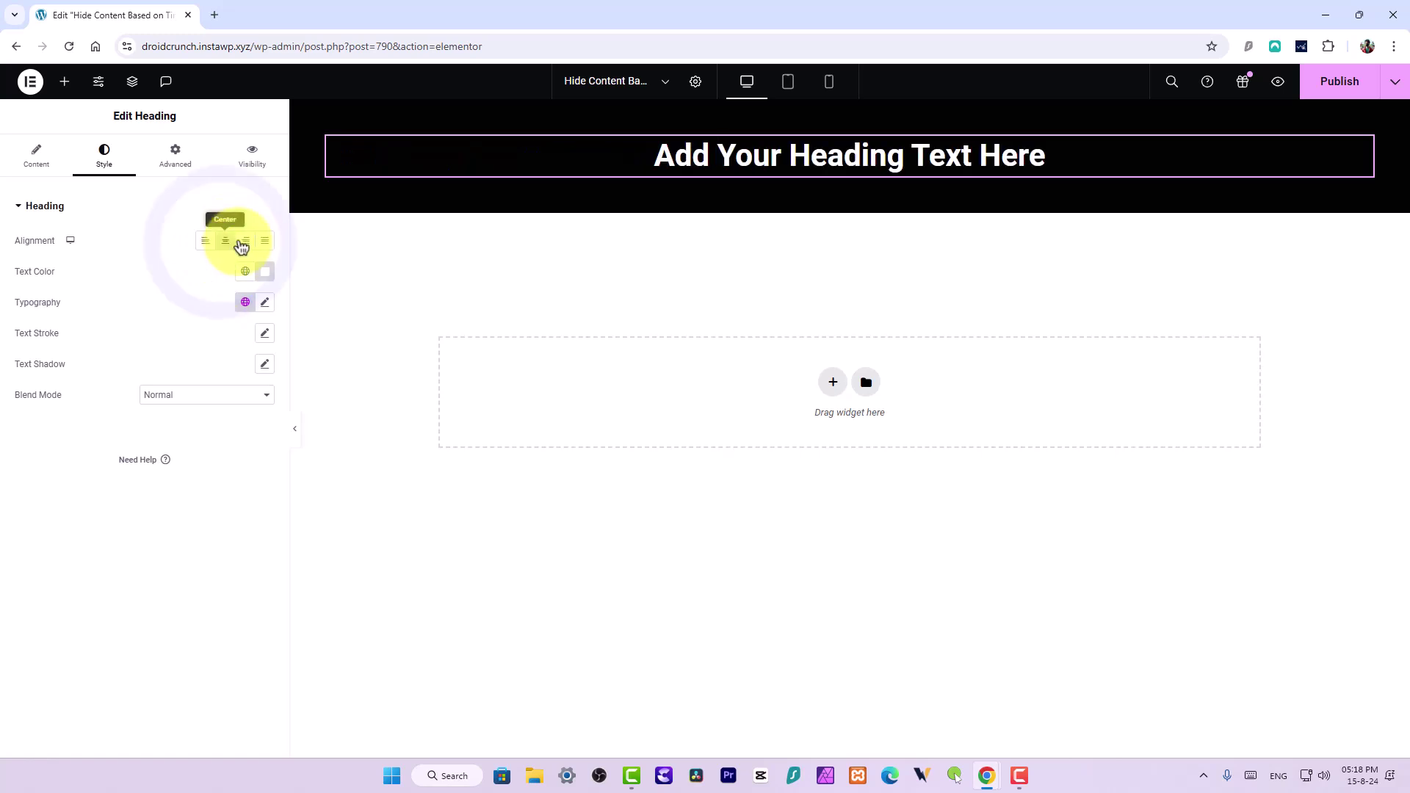
click(849, 108)
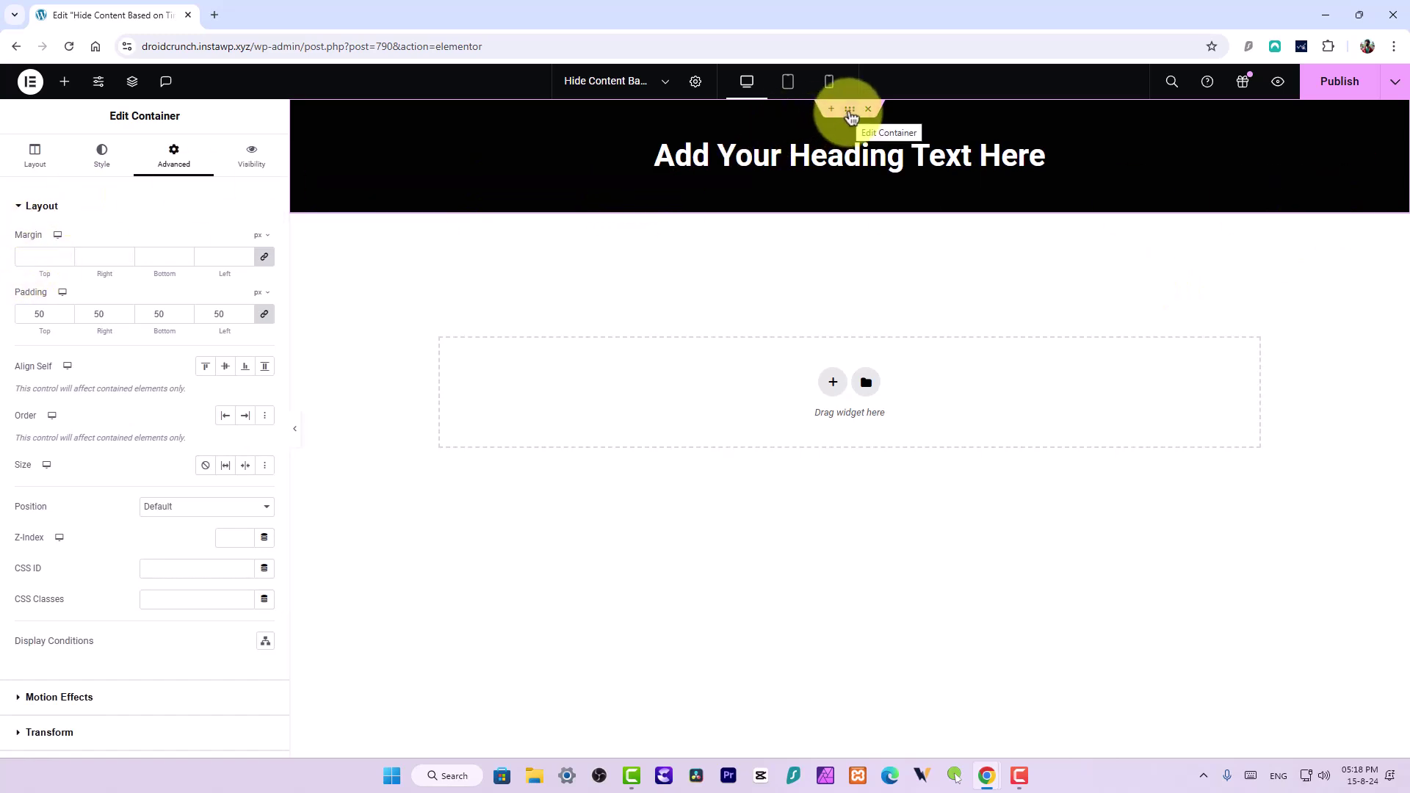
- Enable Visibility on the container's Visibility tab and expand the Date & Time conditions
click(250, 163)
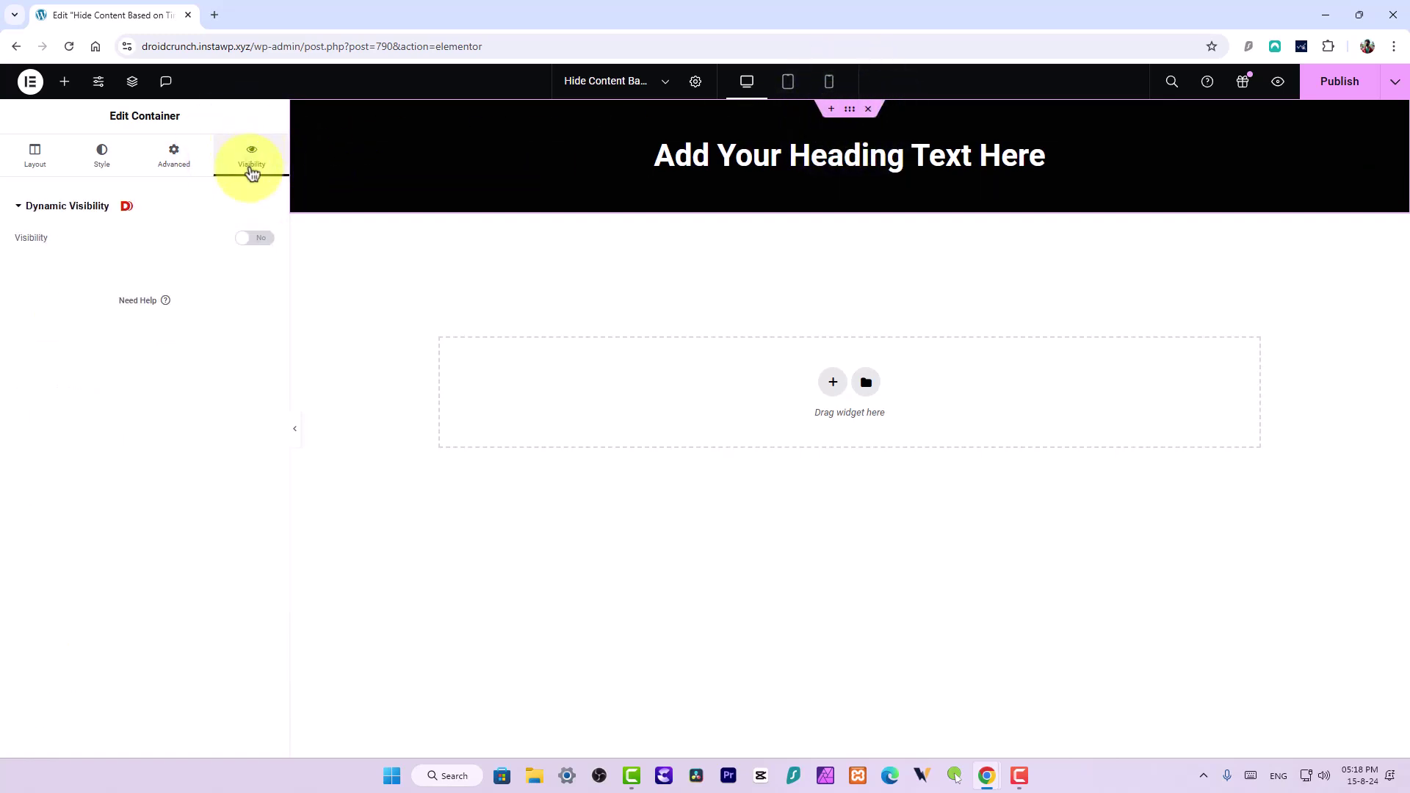
click(247, 239)
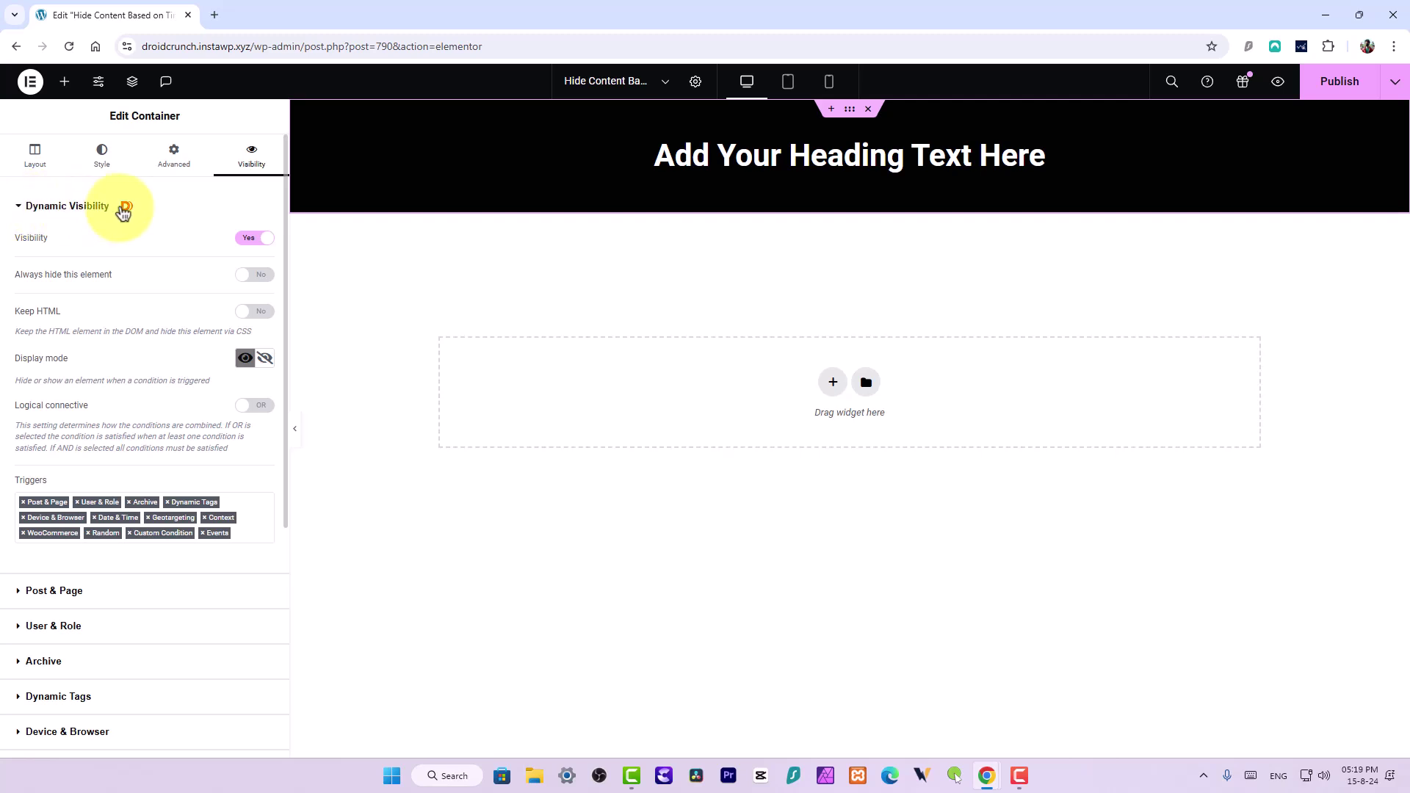
scroll(202, 355, down, 5)
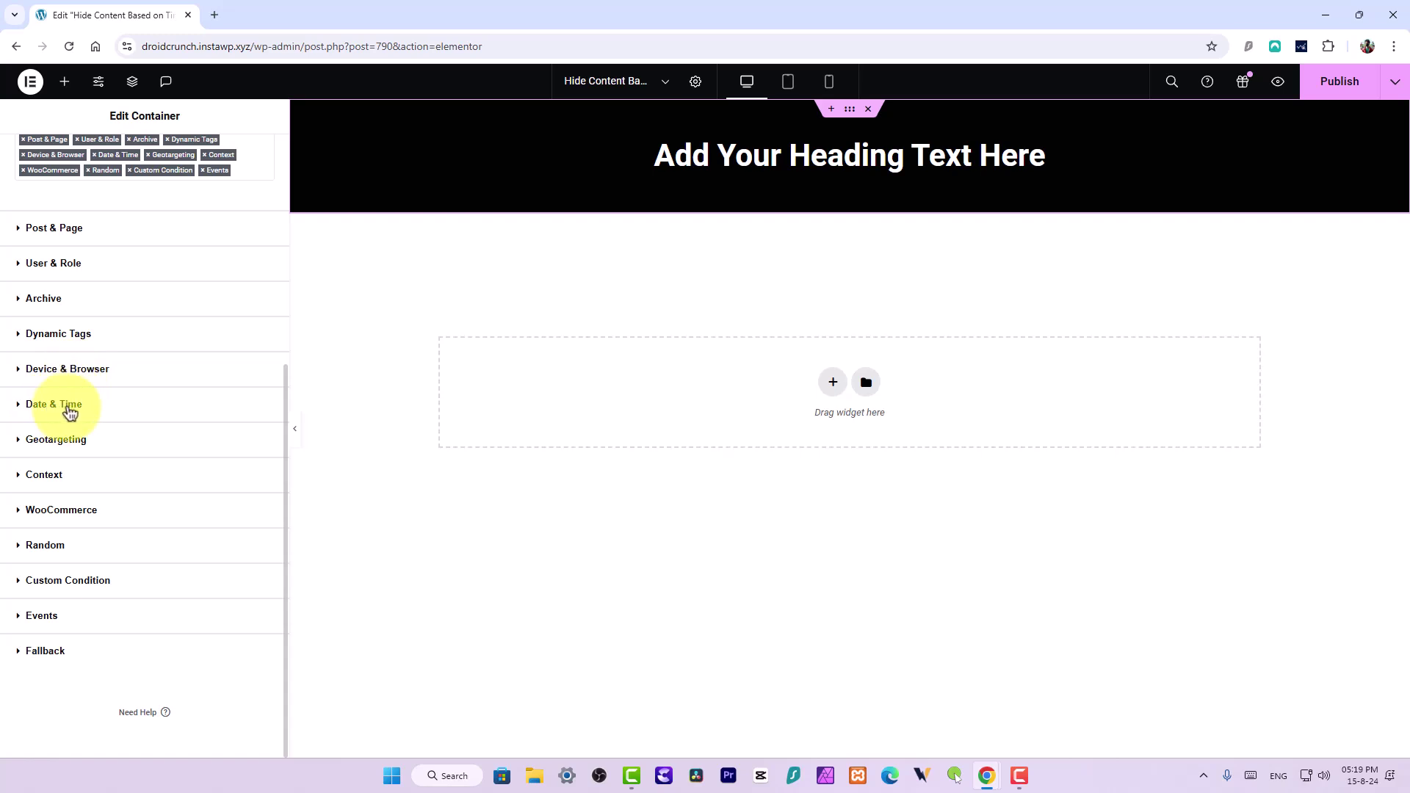
click(69, 405)
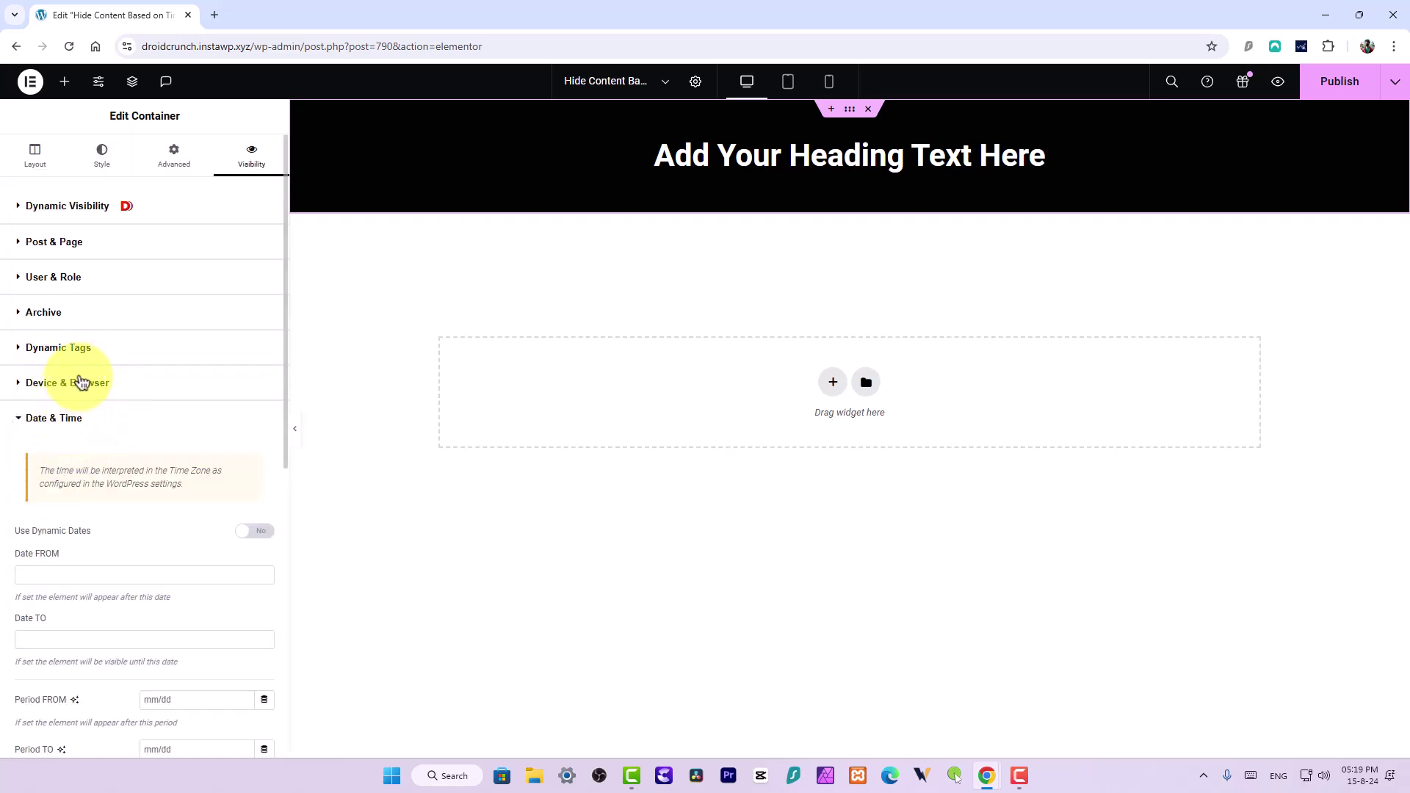
scroll(87, 394, down, 3)
scroll(142, 324, down, 1)
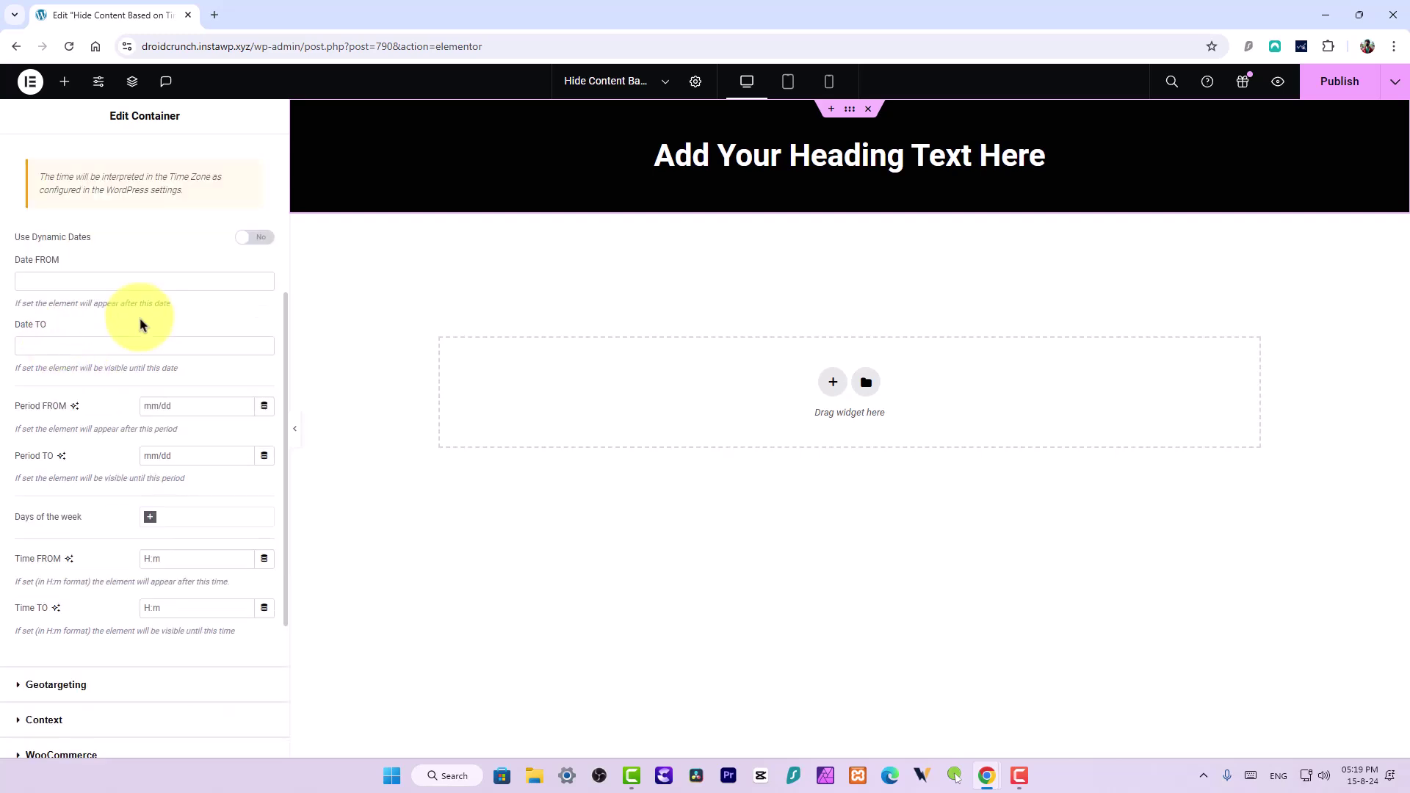
- Turn on Use Dynamic Dates and browse the dynamic tags for Date FROM
click(262, 239)
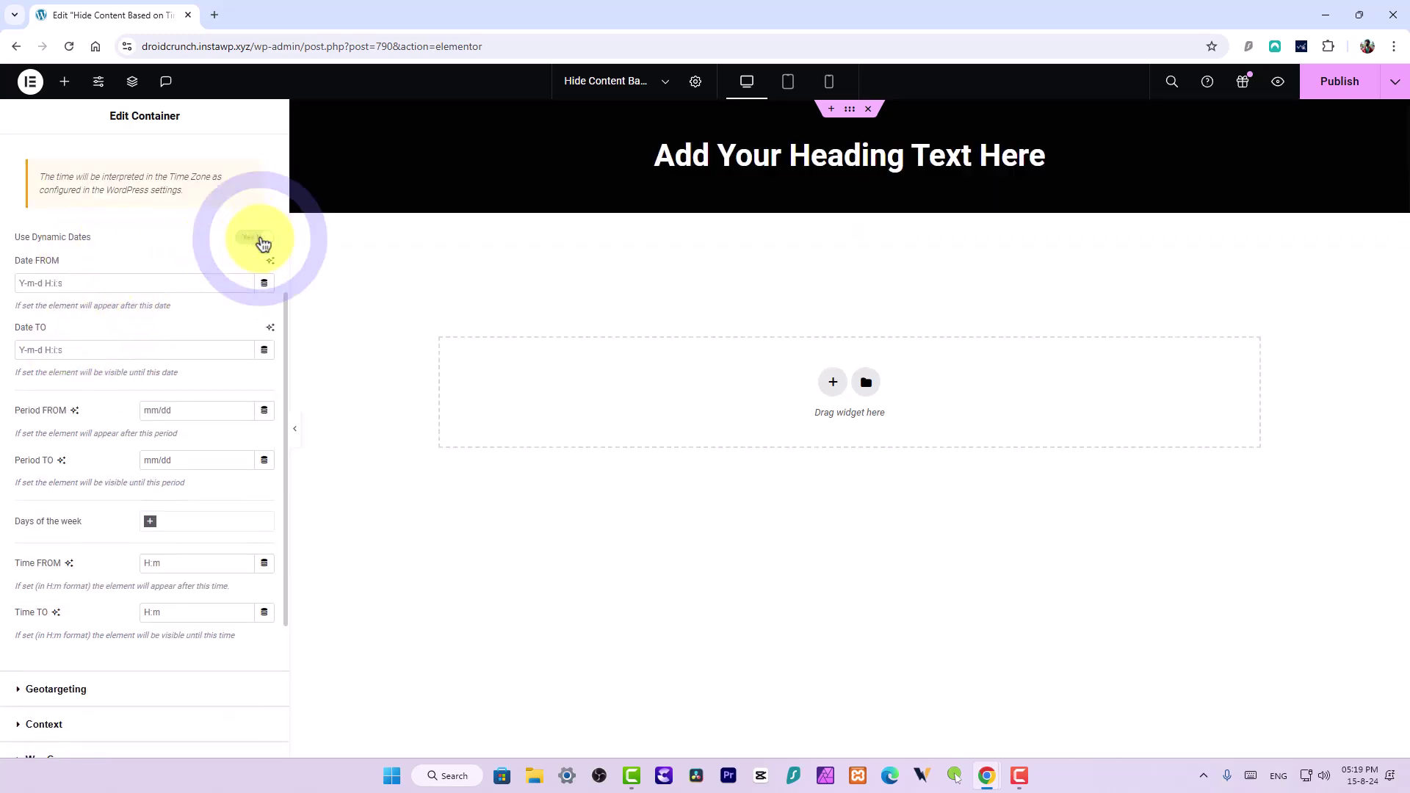
click(87, 282)
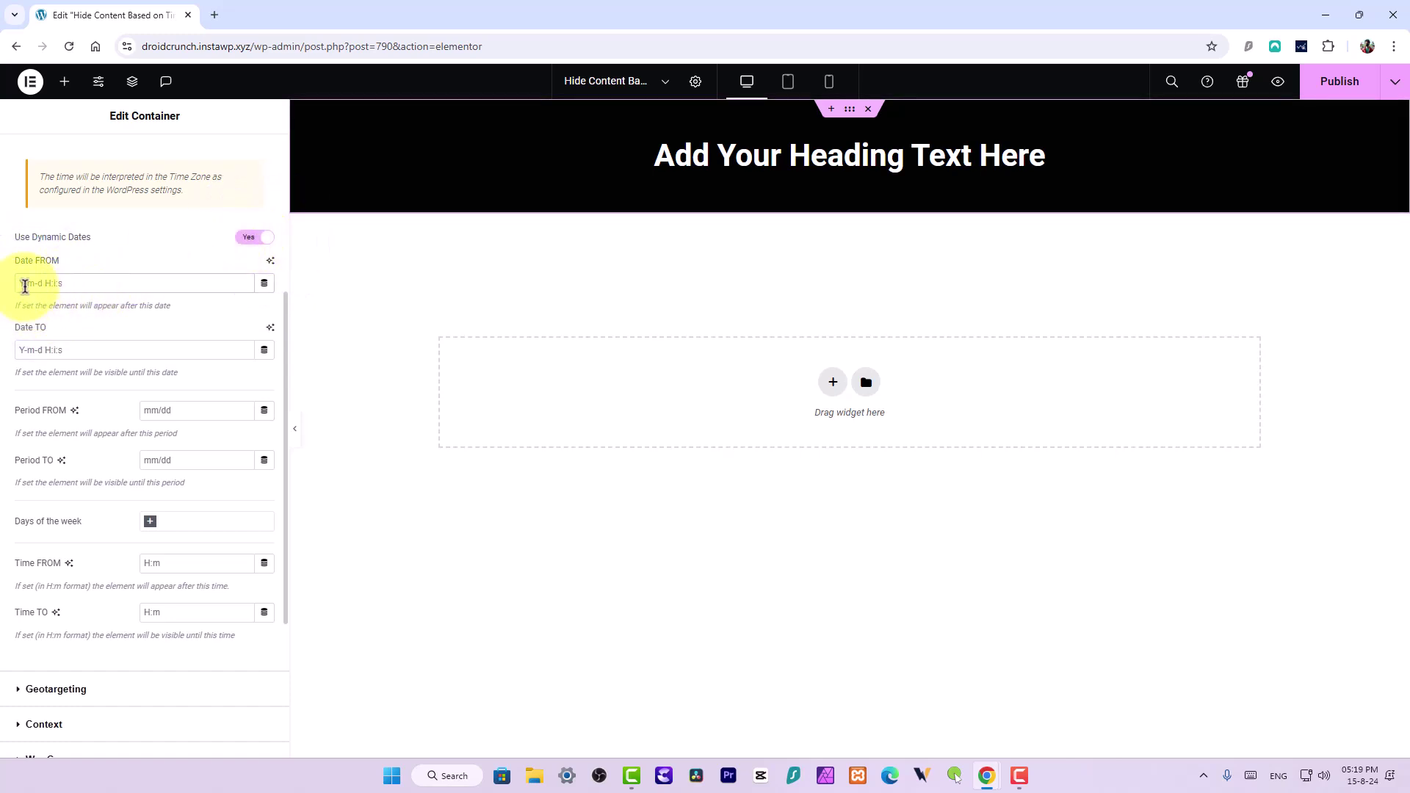
click(264, 283)
scroll(157, 409, down, 5)
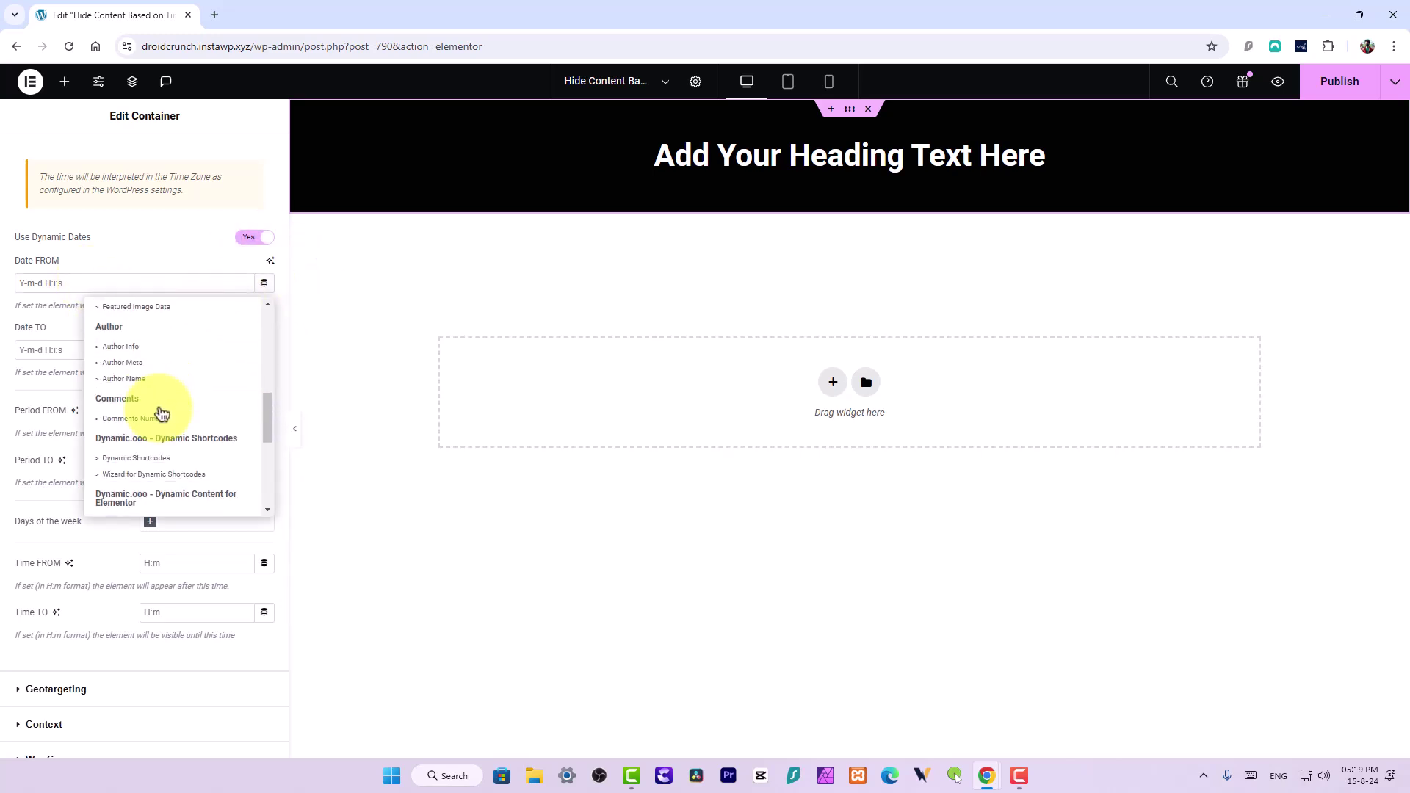
scroll(162, 413, up, 5)
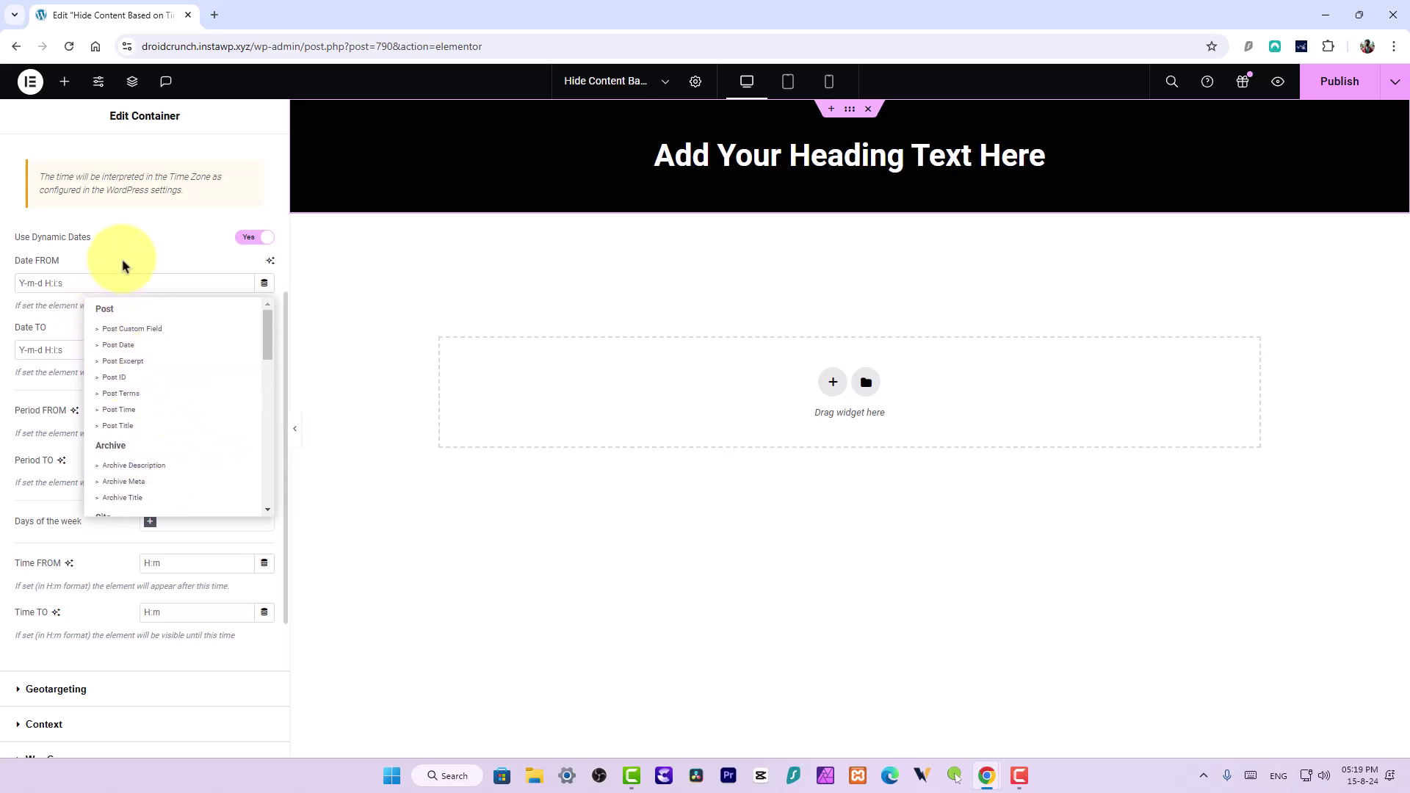
click(44, 316)
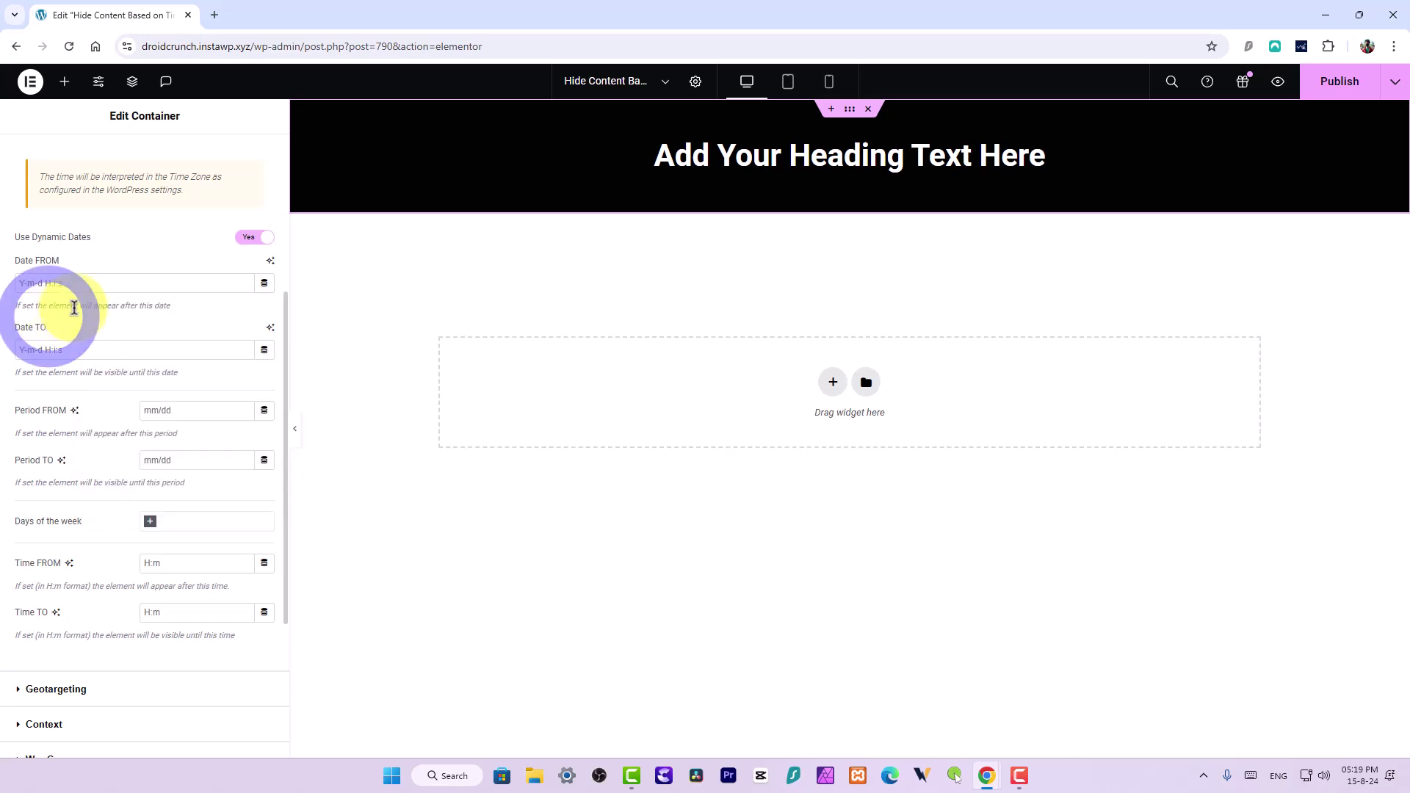
click(253, 240)
click(95, 282)
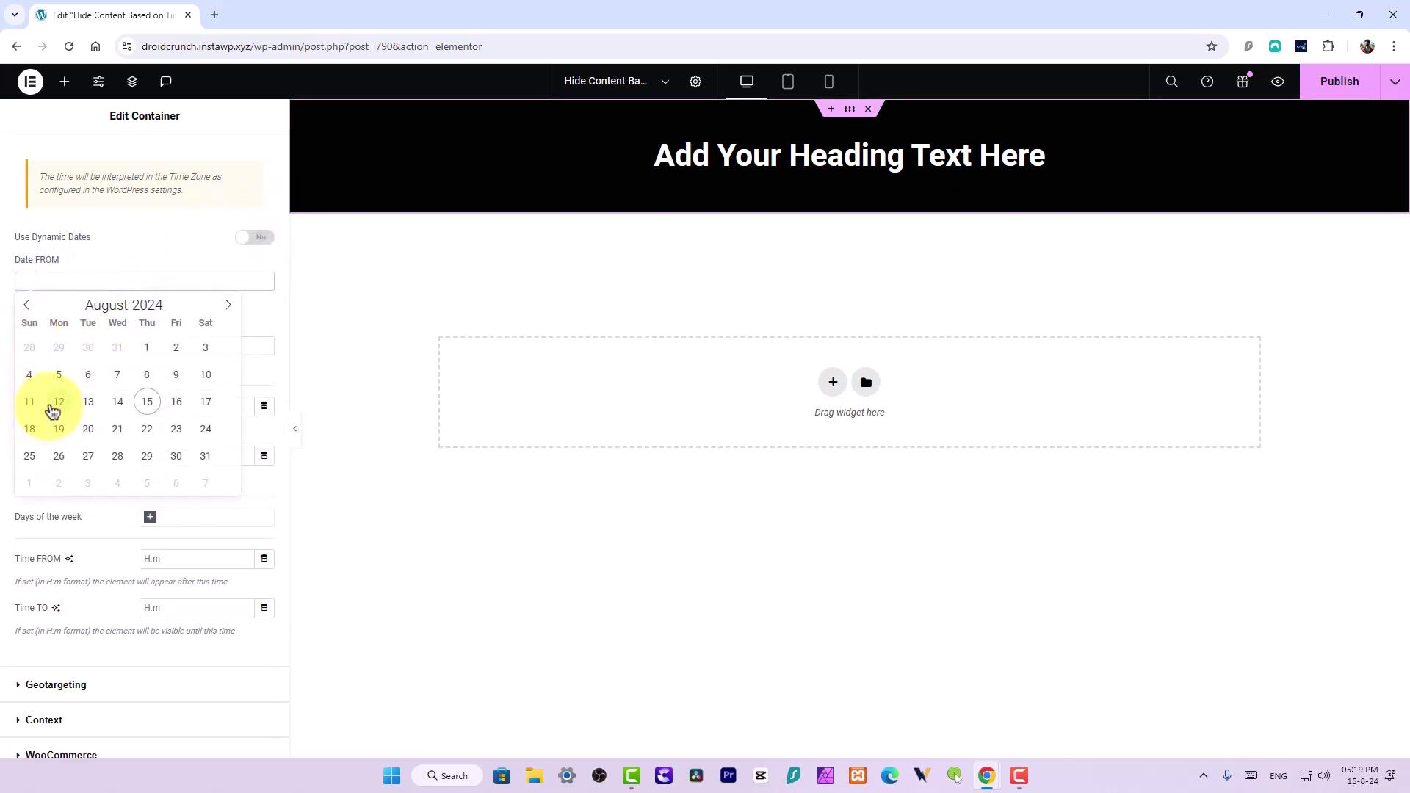
click(117, 405)
click(138, 252)
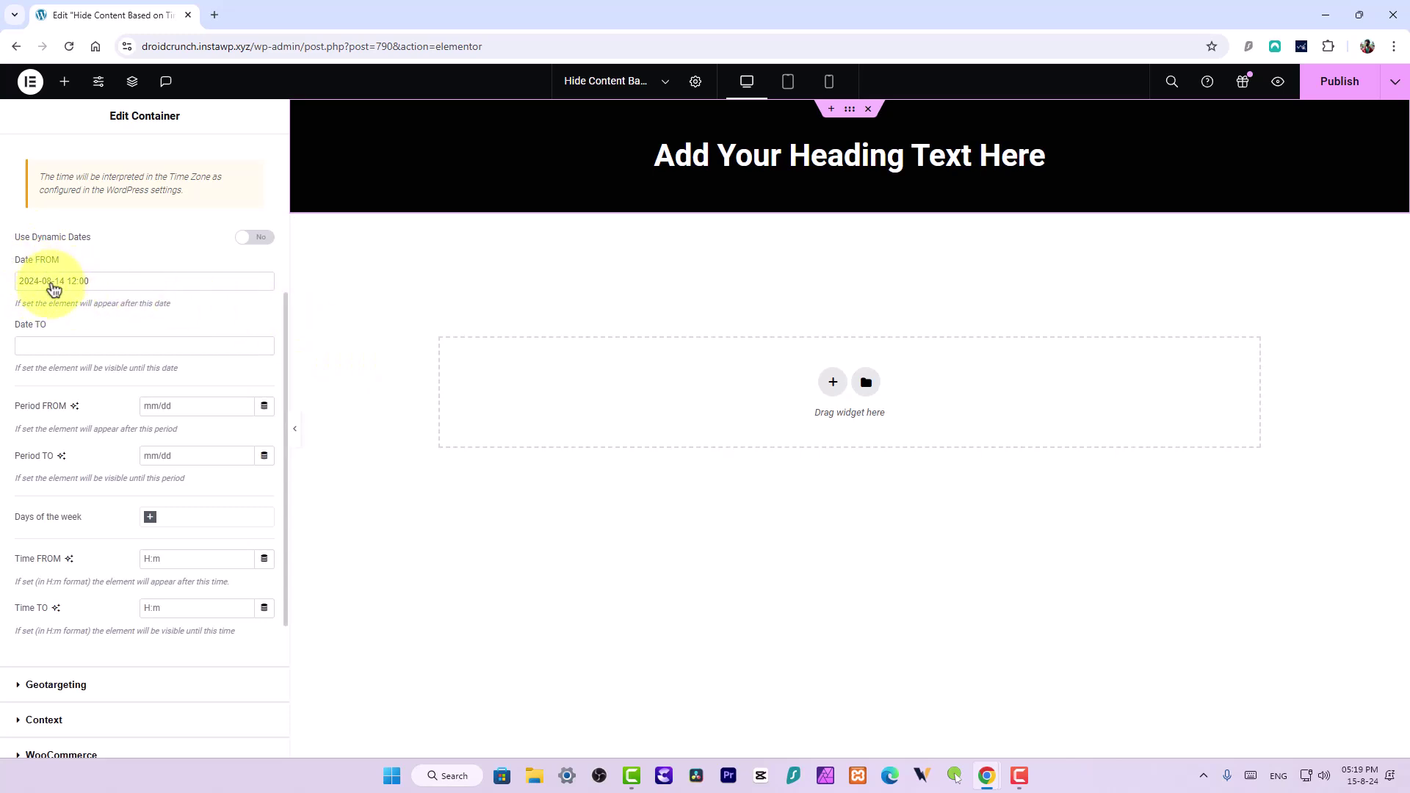
click(62, 348)
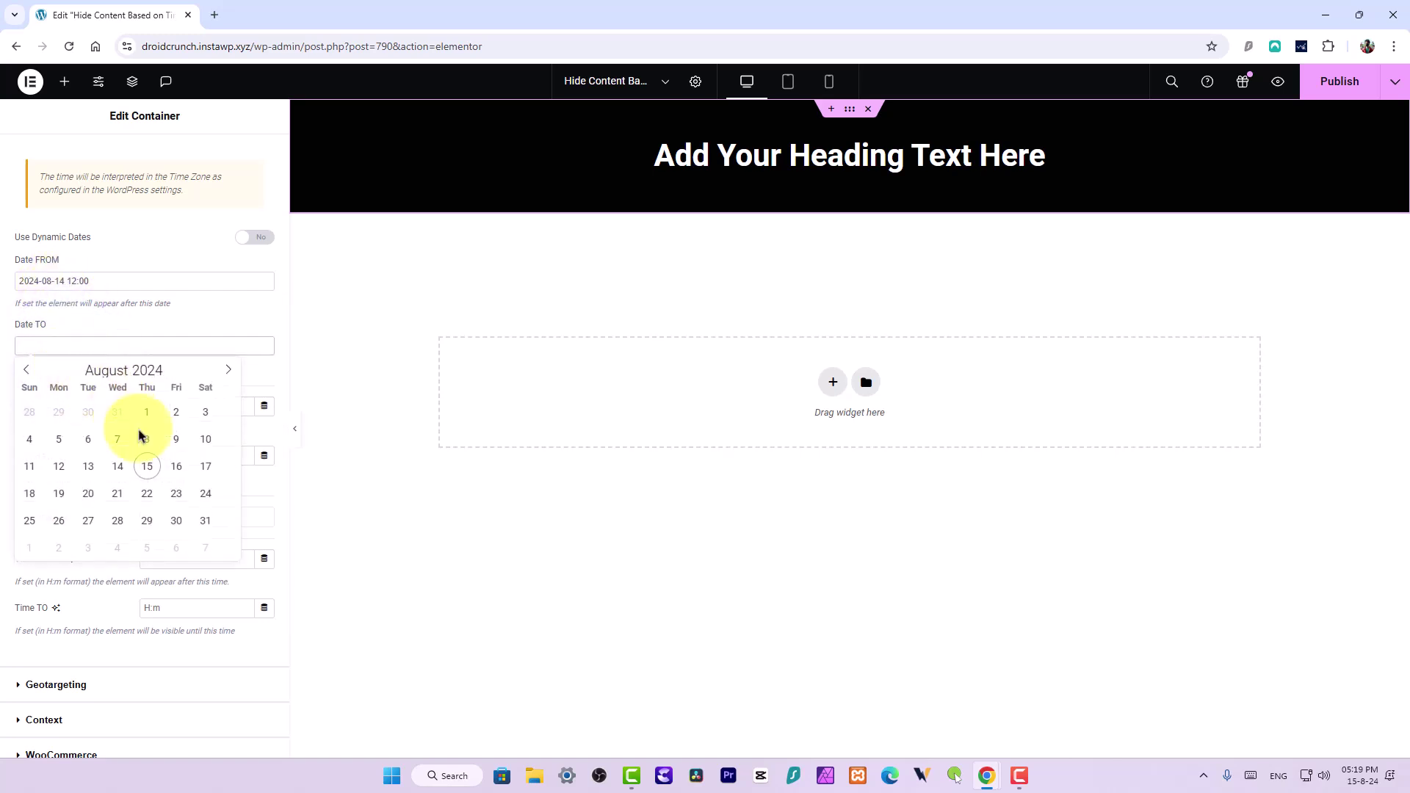
click(171, 469)
click(154, 324)
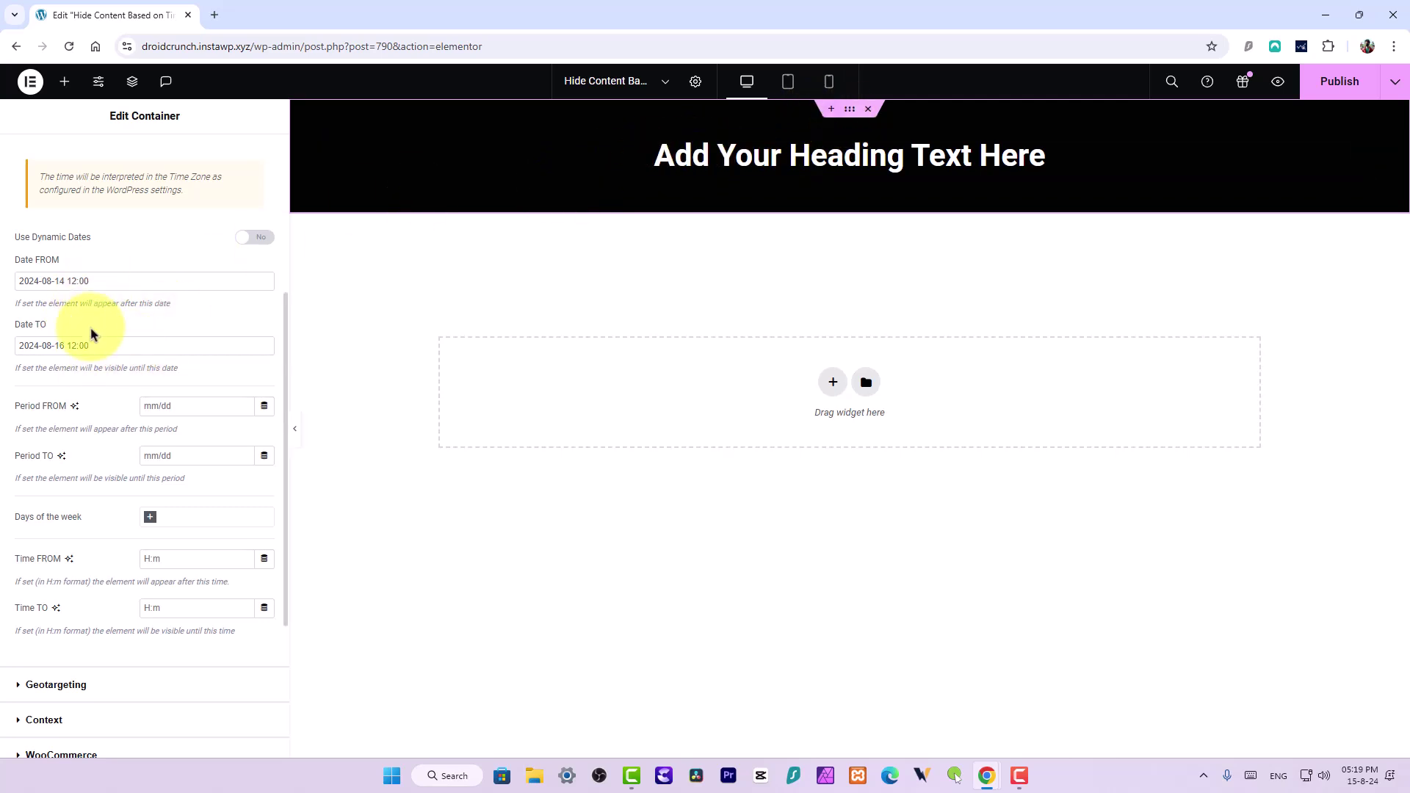
click(193, 409)
click(185, 450)
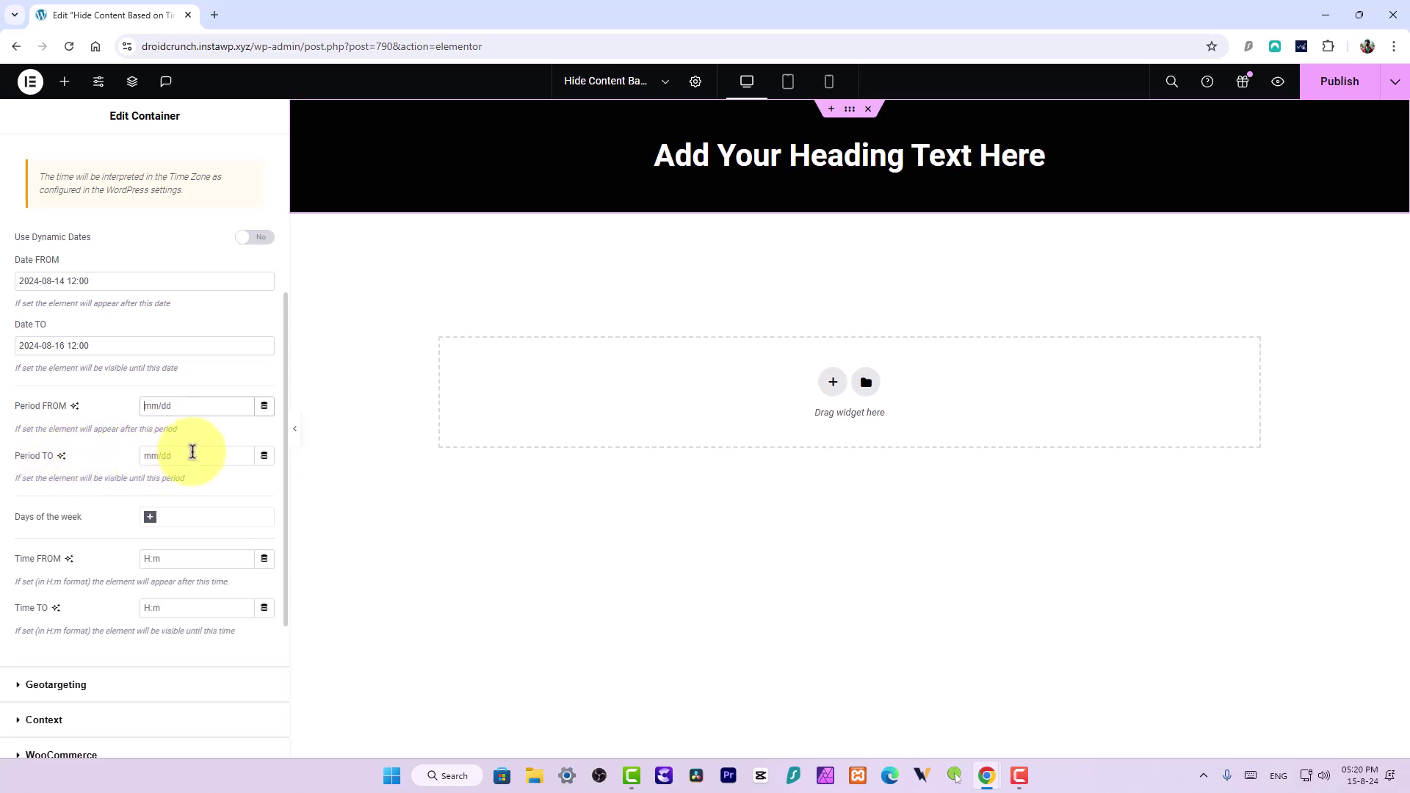
- Add Sunday and Saturday as the allowed days of the week
click(192, 518)
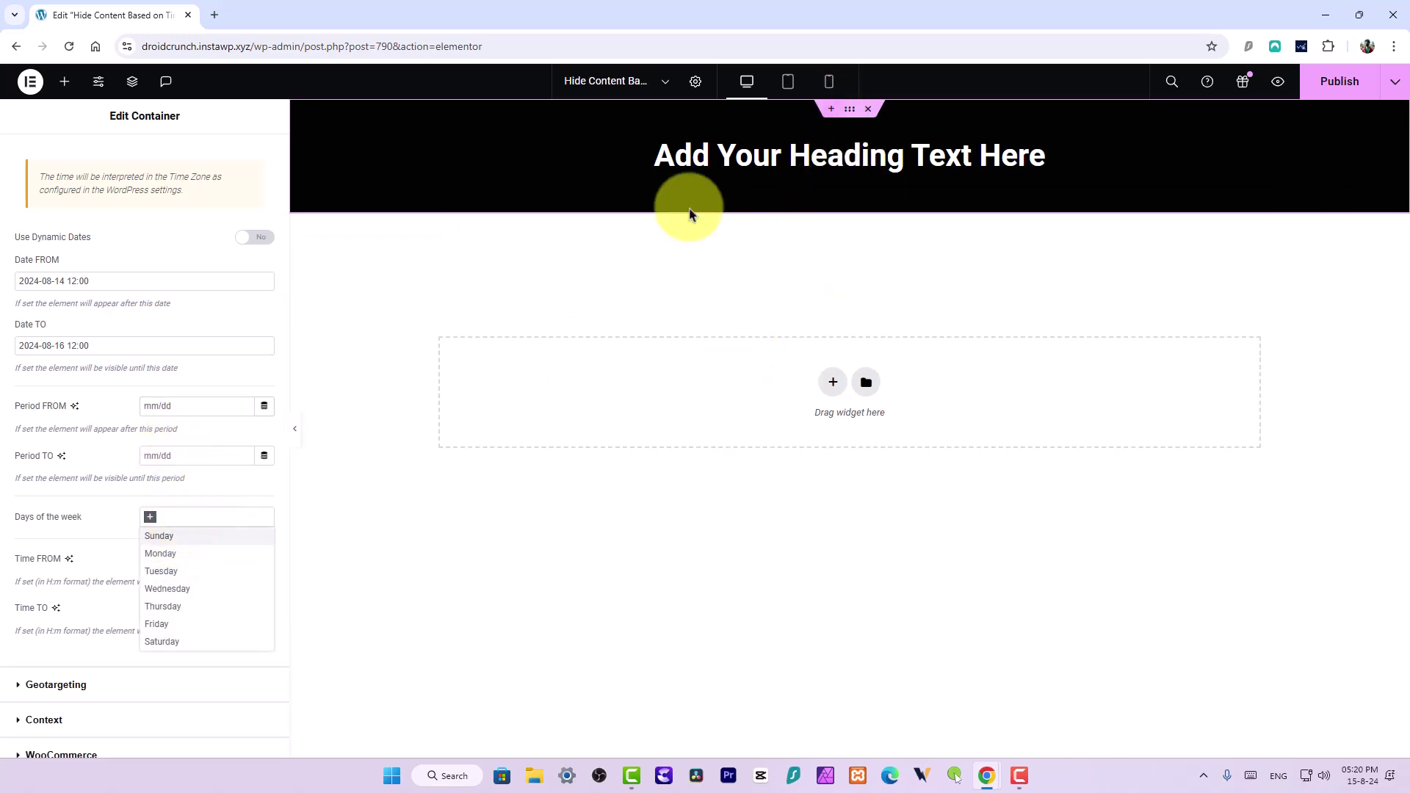
click(200, 537)
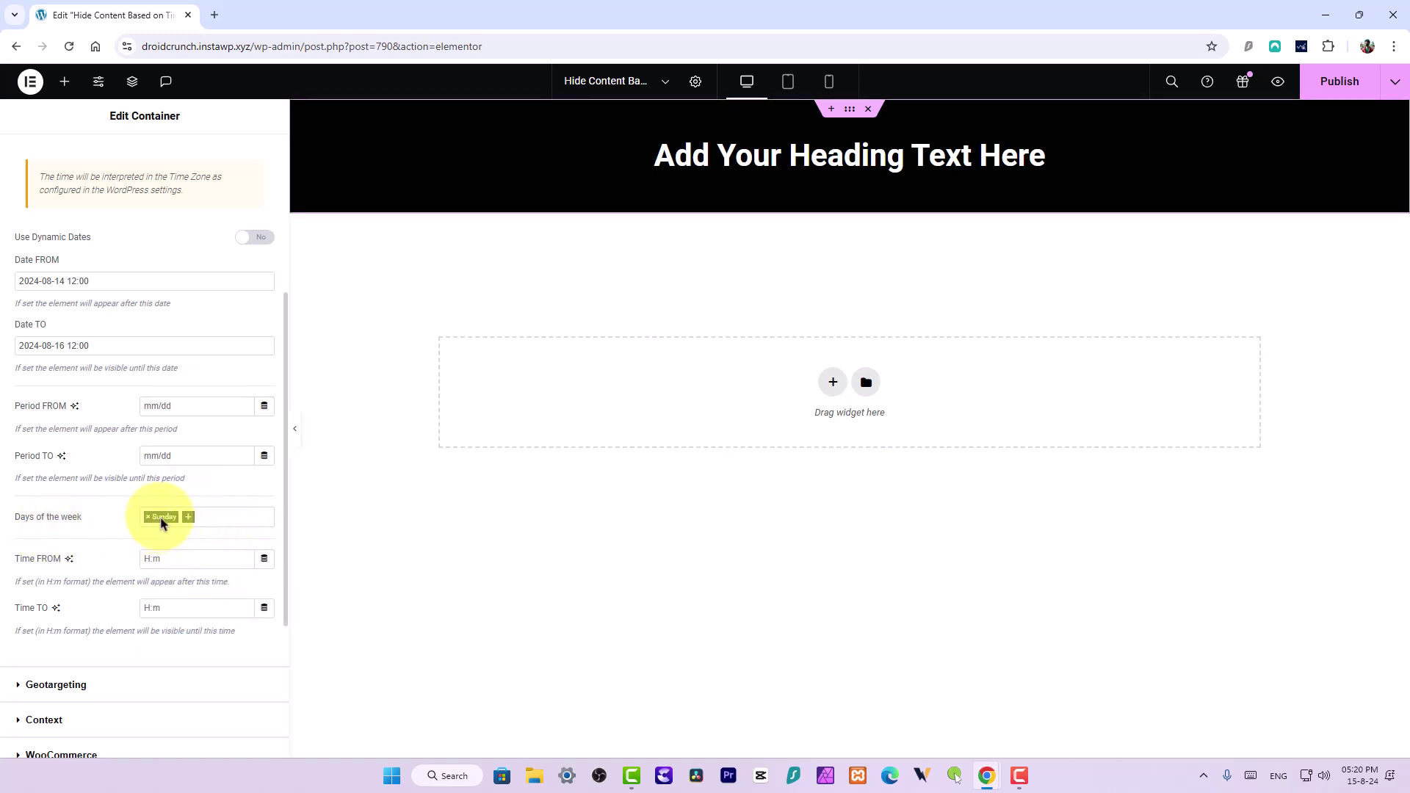
click(234, 521)
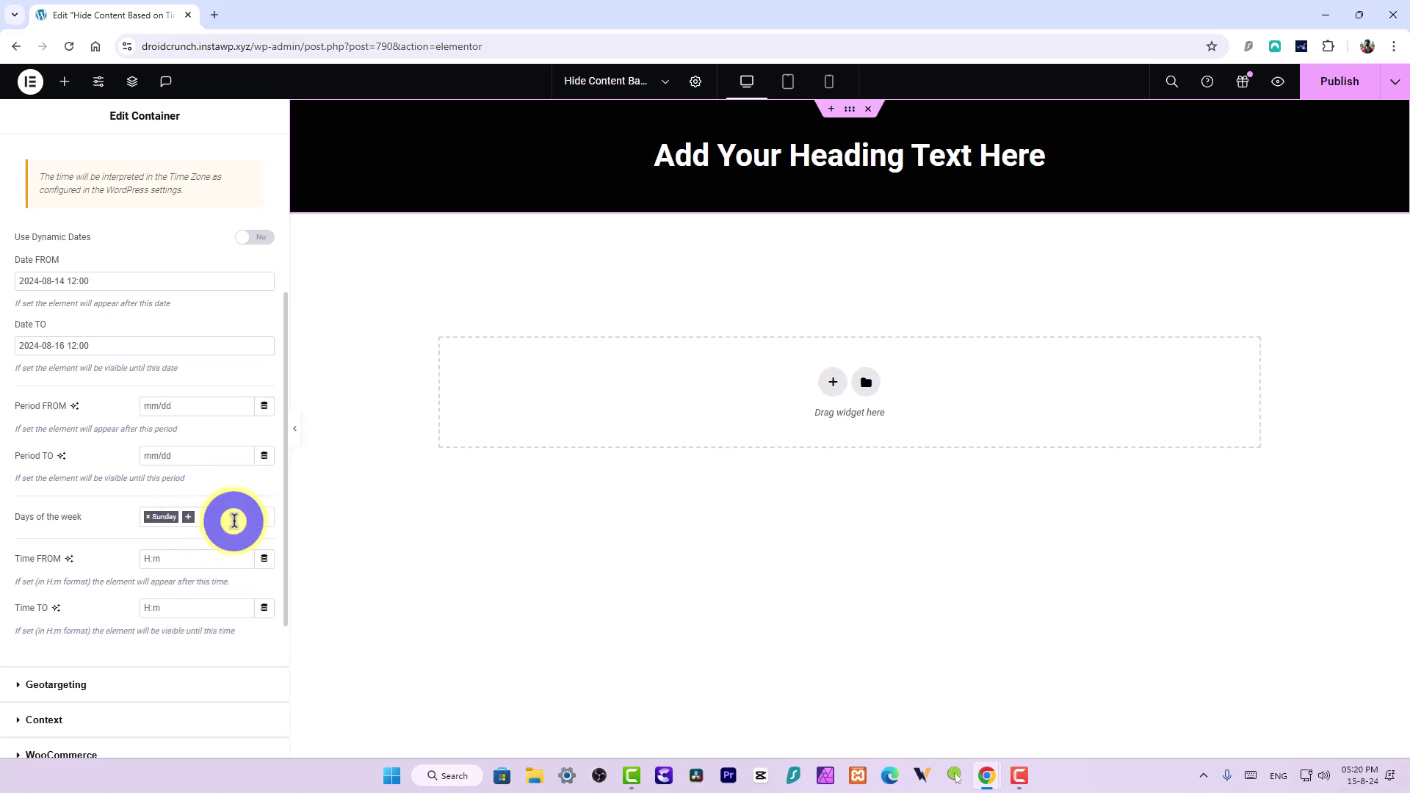
click(204, 640)
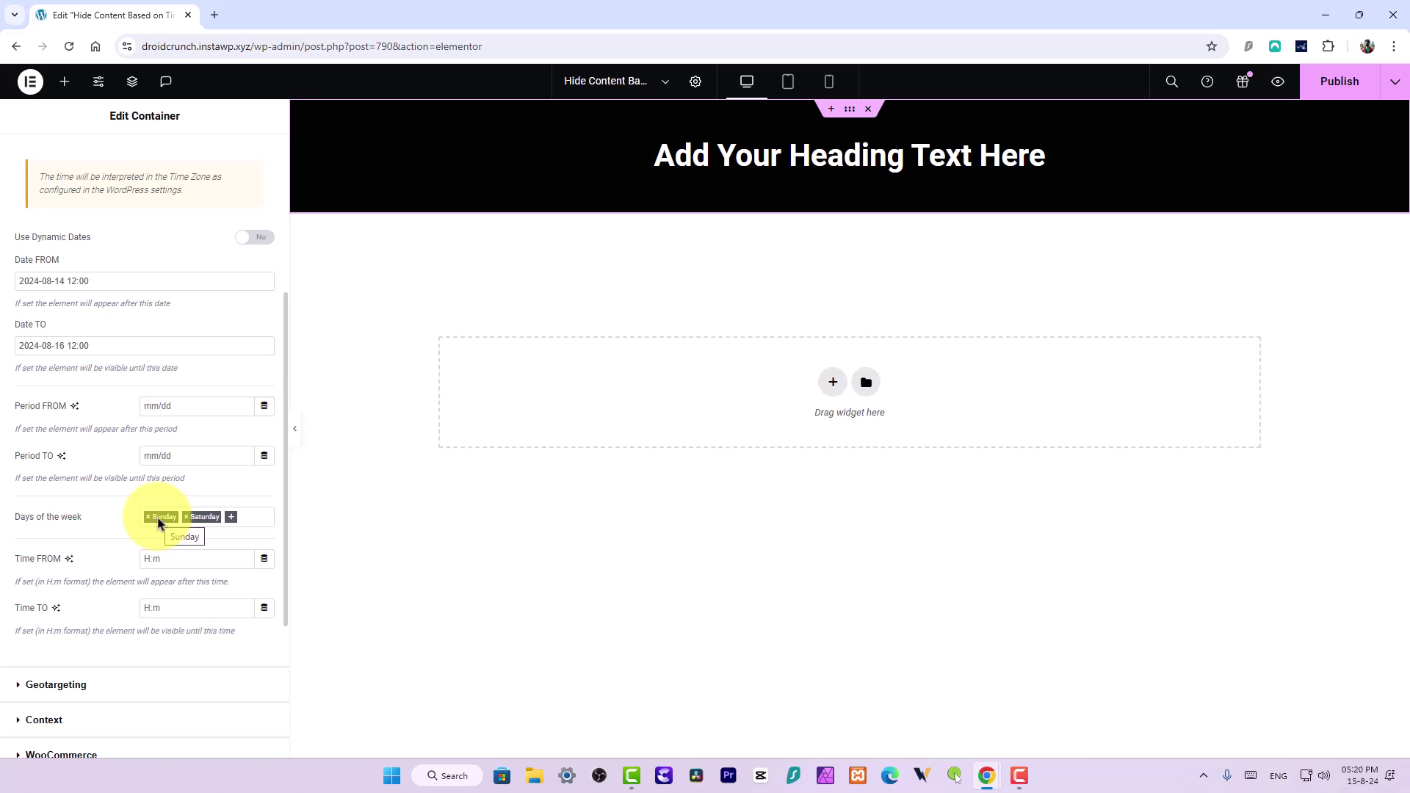
click(169, 555)
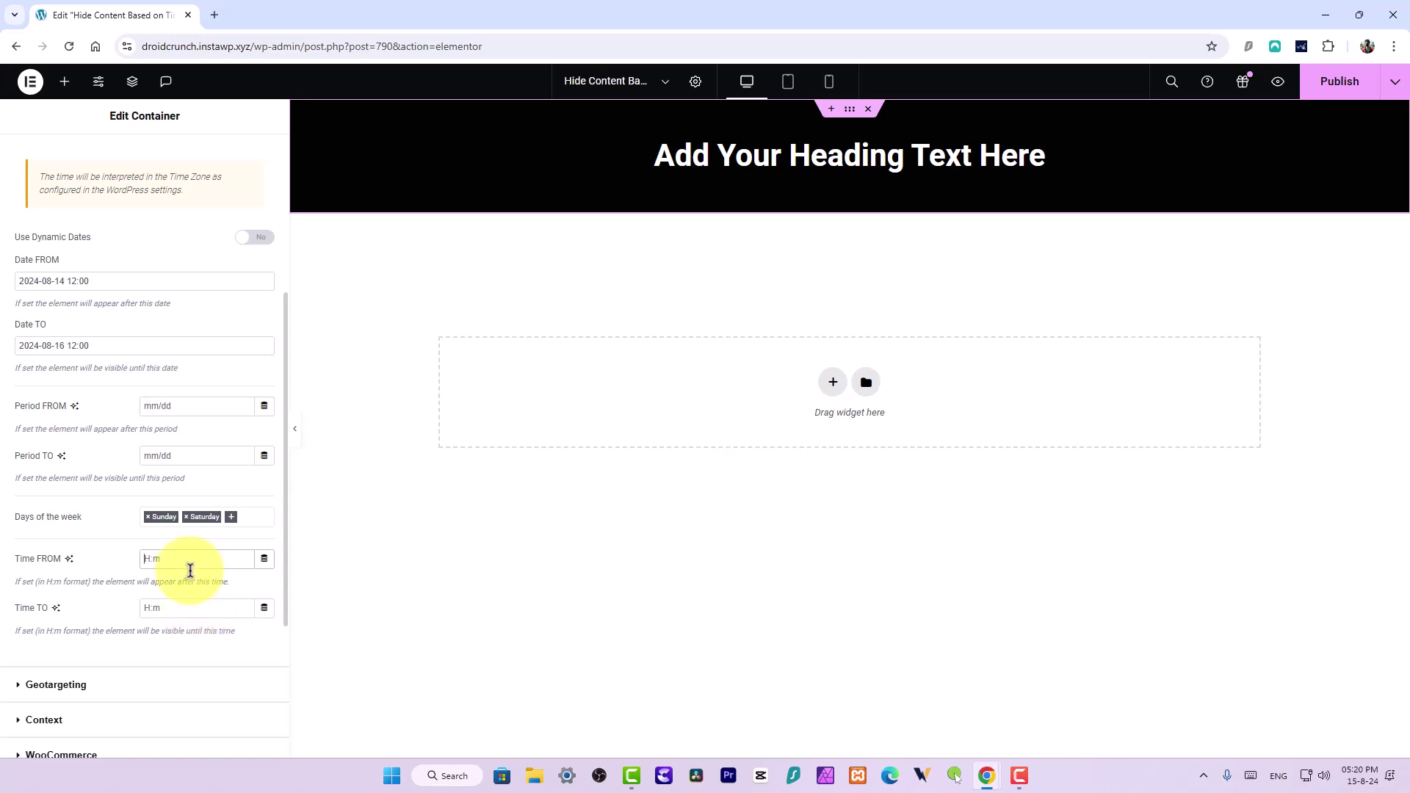
scroll(198, 499, up, 4)
scroll(220, 474, down, 3)
scroll(215, 478, down, 1)
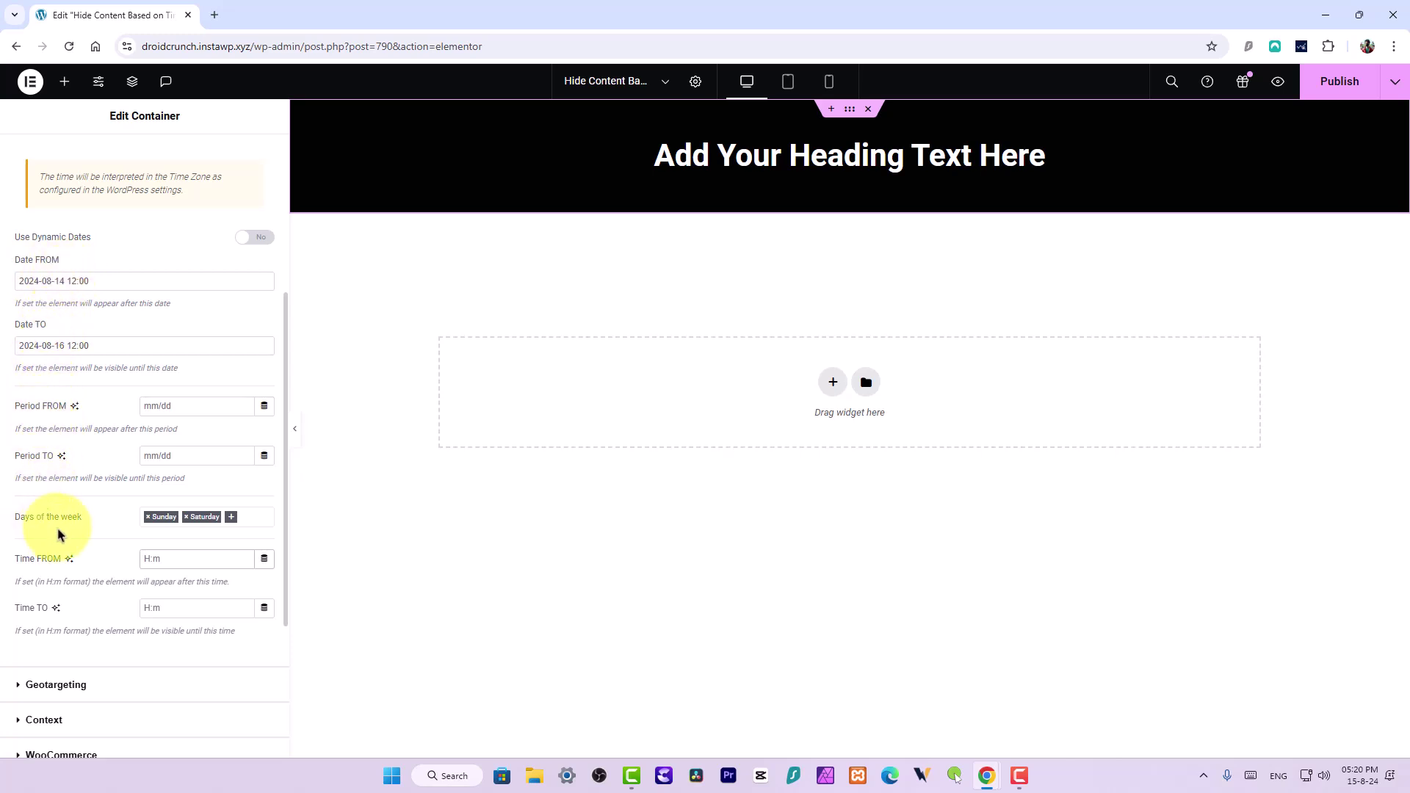
scroll(258, 452, up, 10)
- Change the Dynamic Visibility logical connective from OR to AND, then expand Date & Time
click(148, 214)
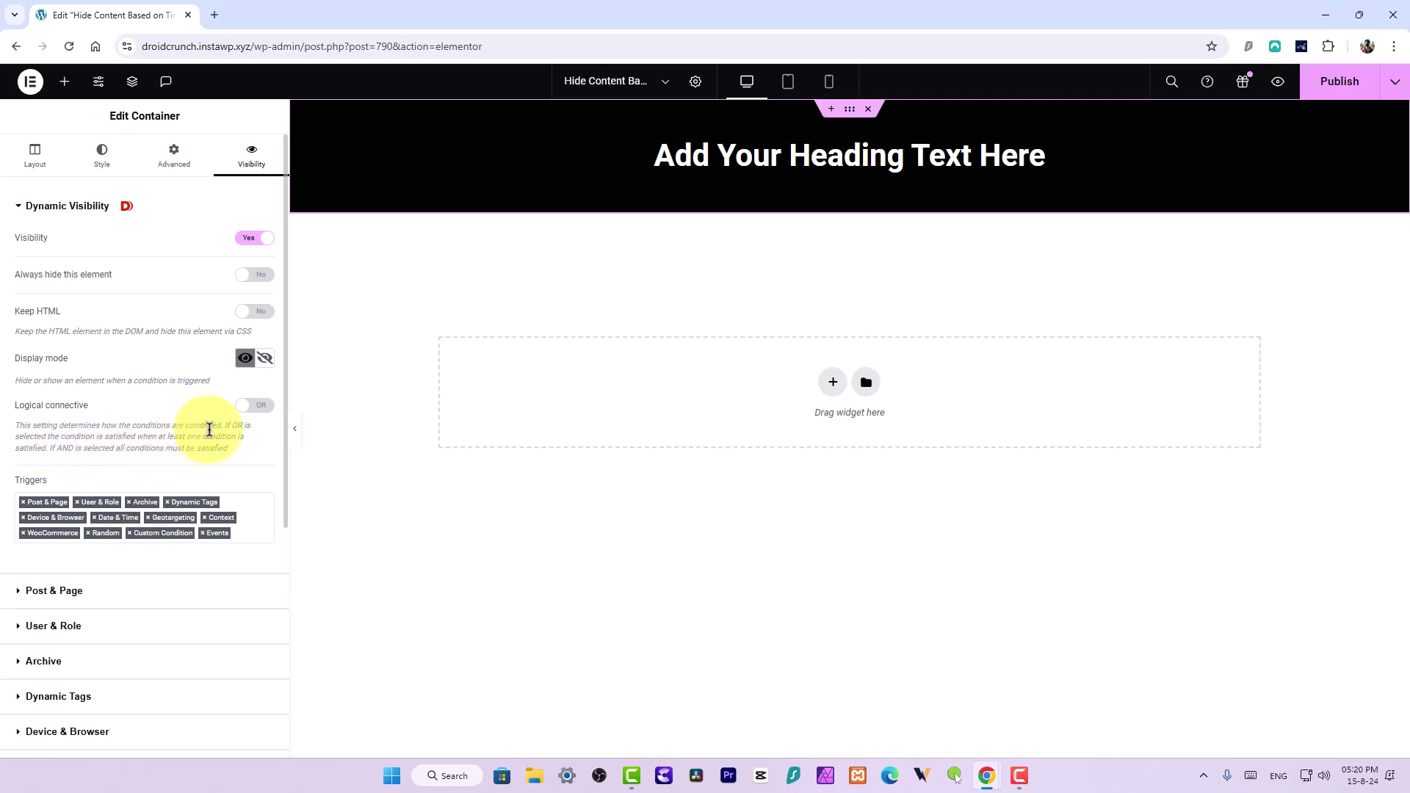
click(250, 410)
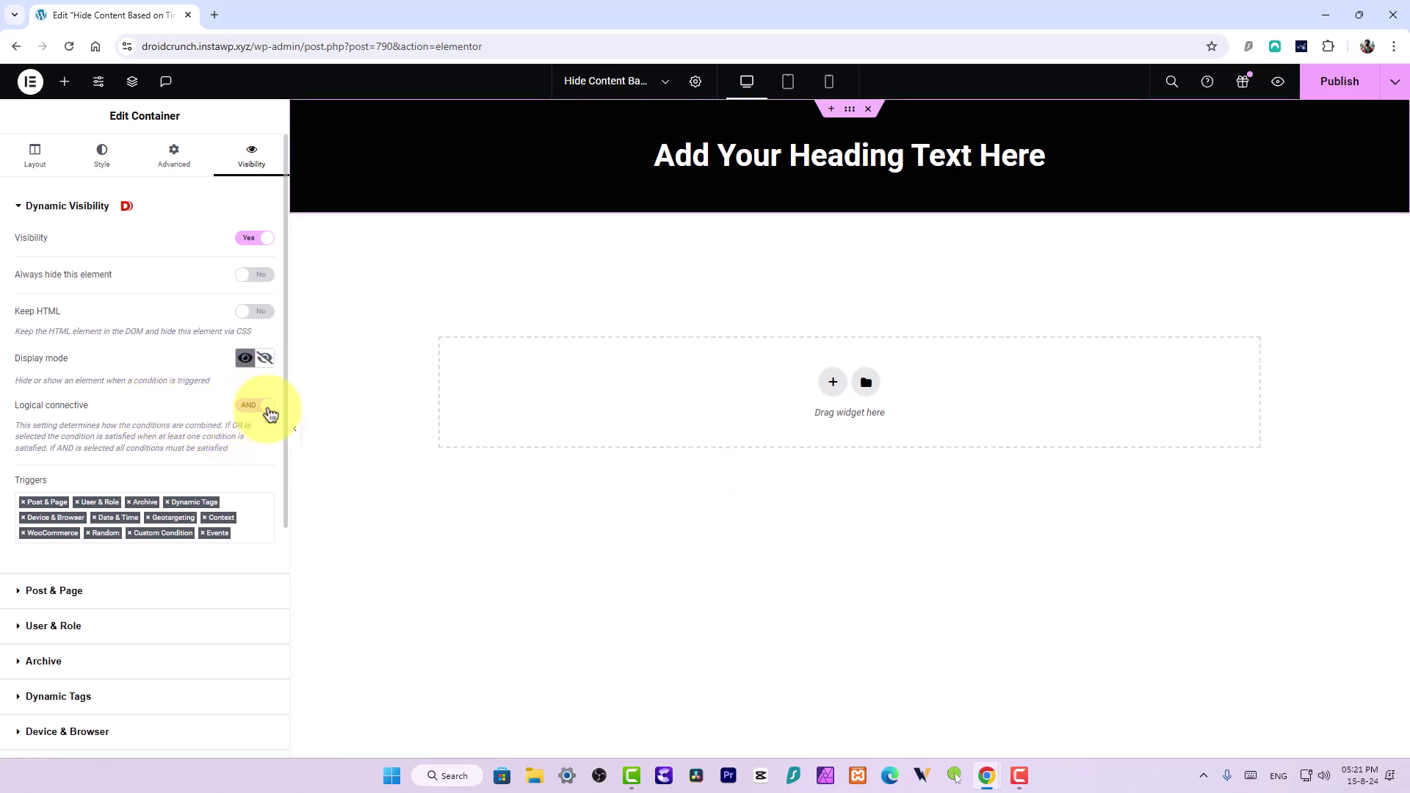
scroll(258, 451, down, 5)
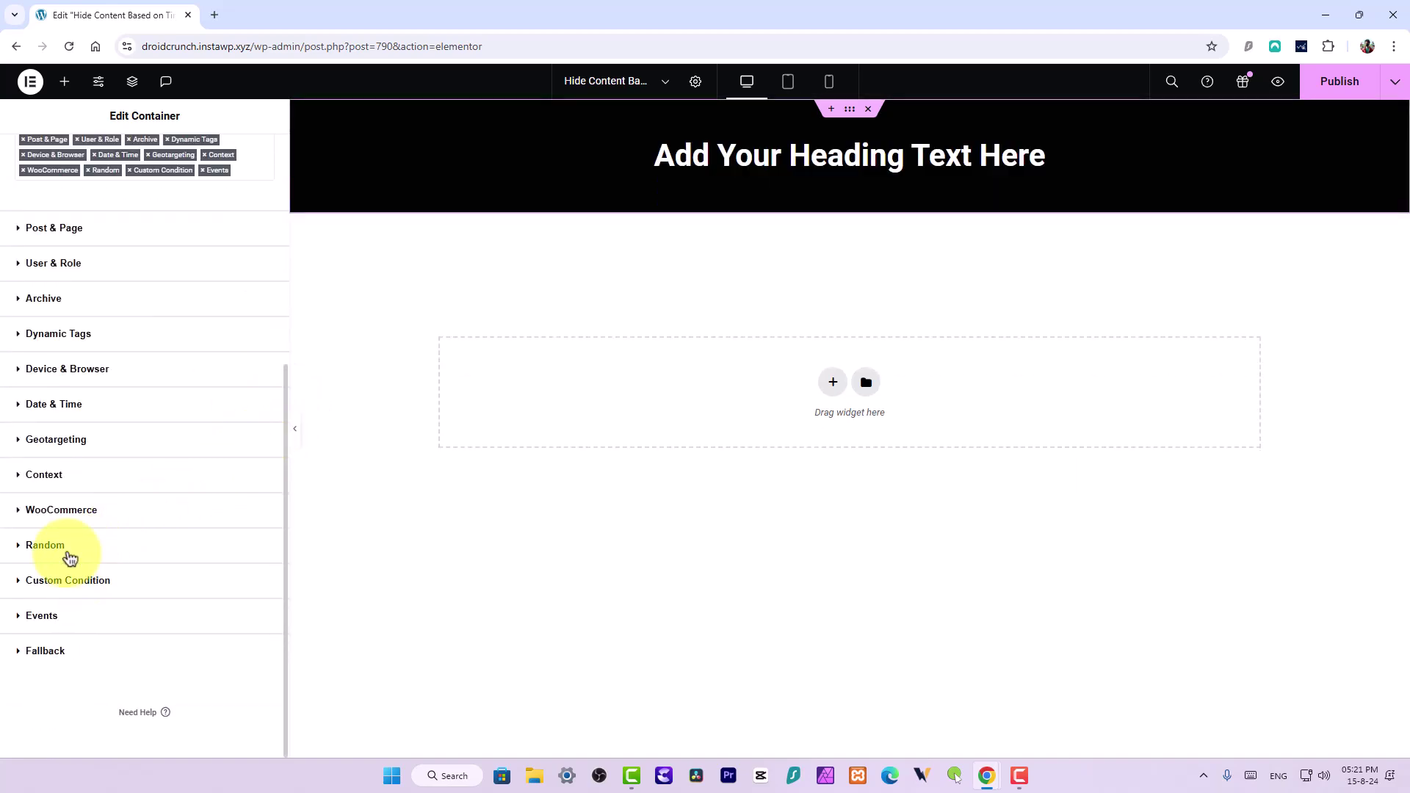
click(54, 406)
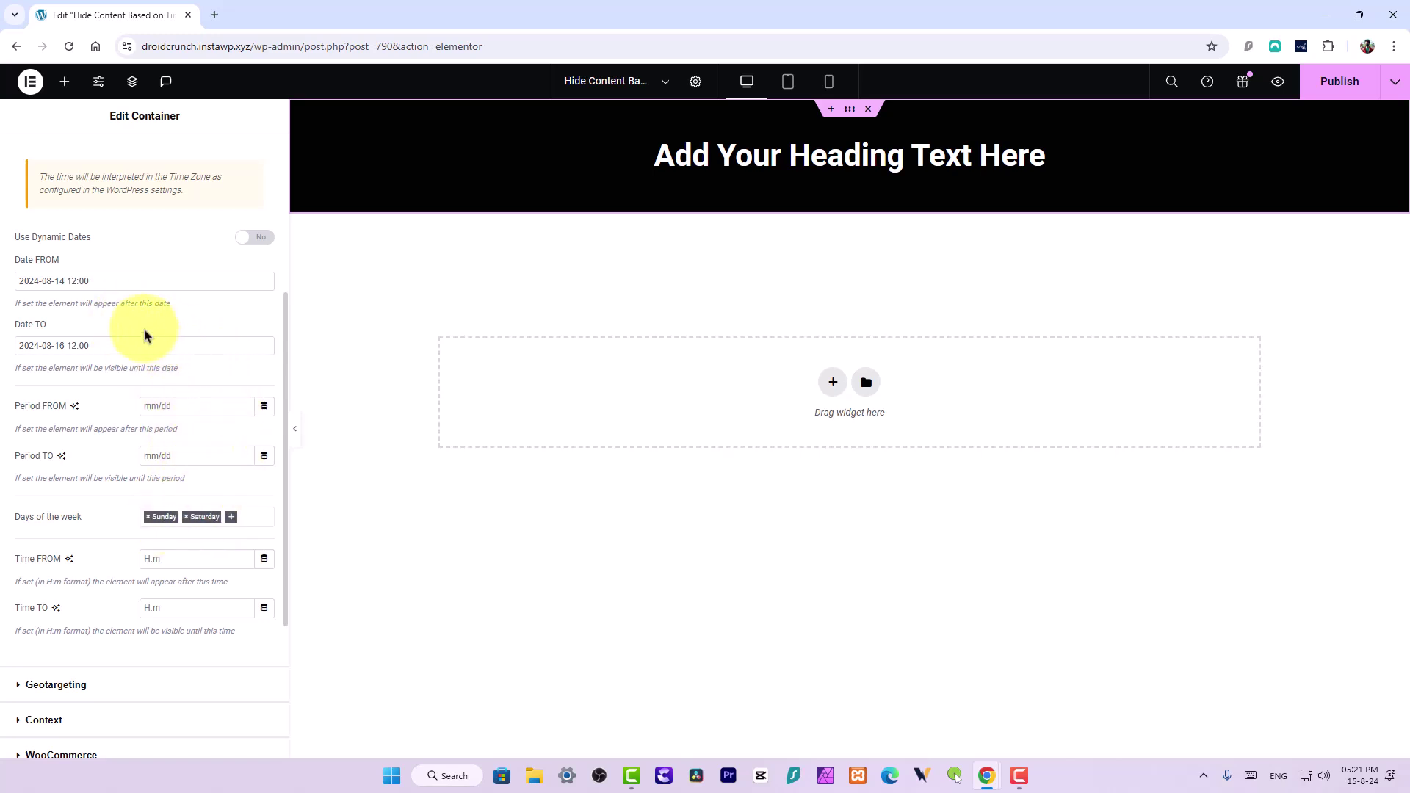
scroll(199, 349, up, 4)
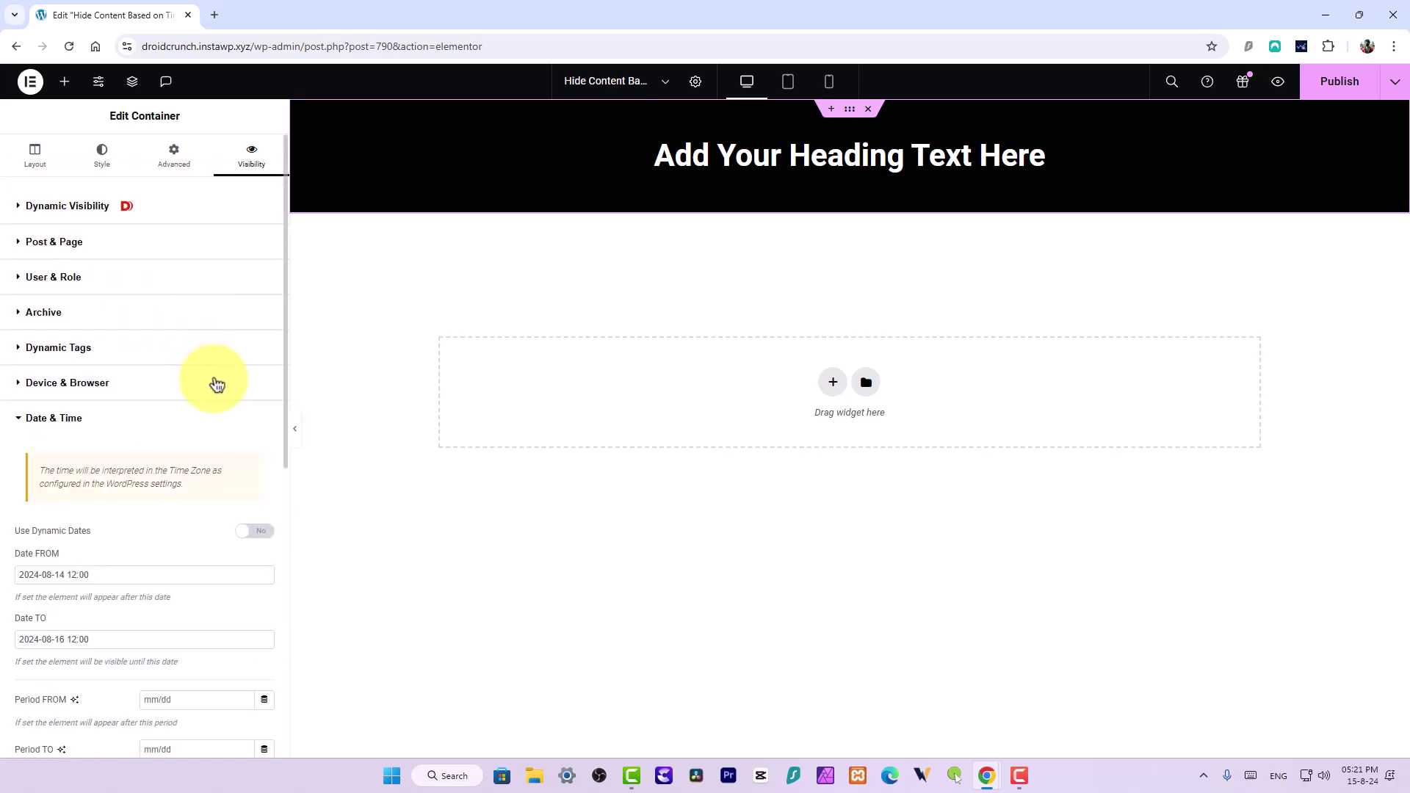
click(148, 213)
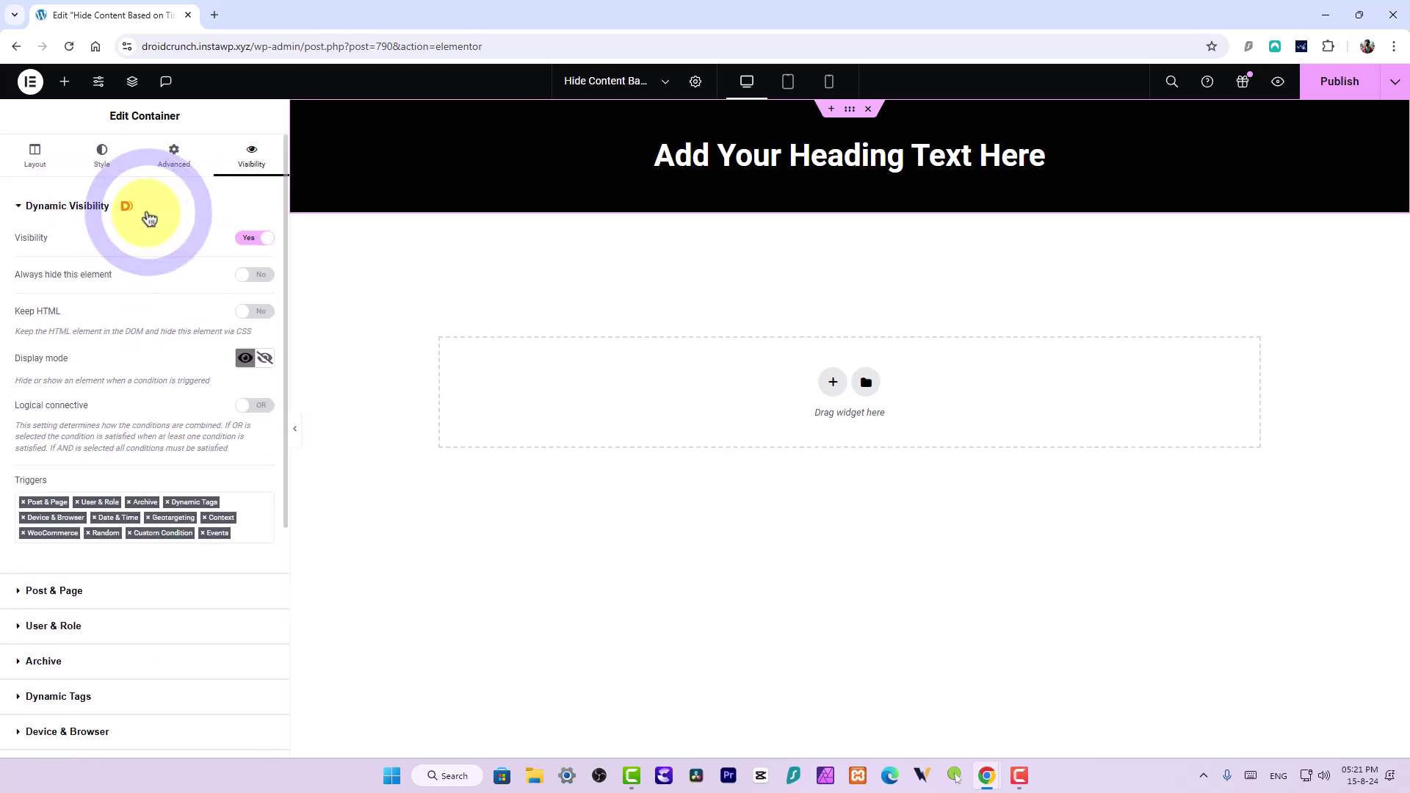
click(252, 402)
scroll(267, 444, down, 5)
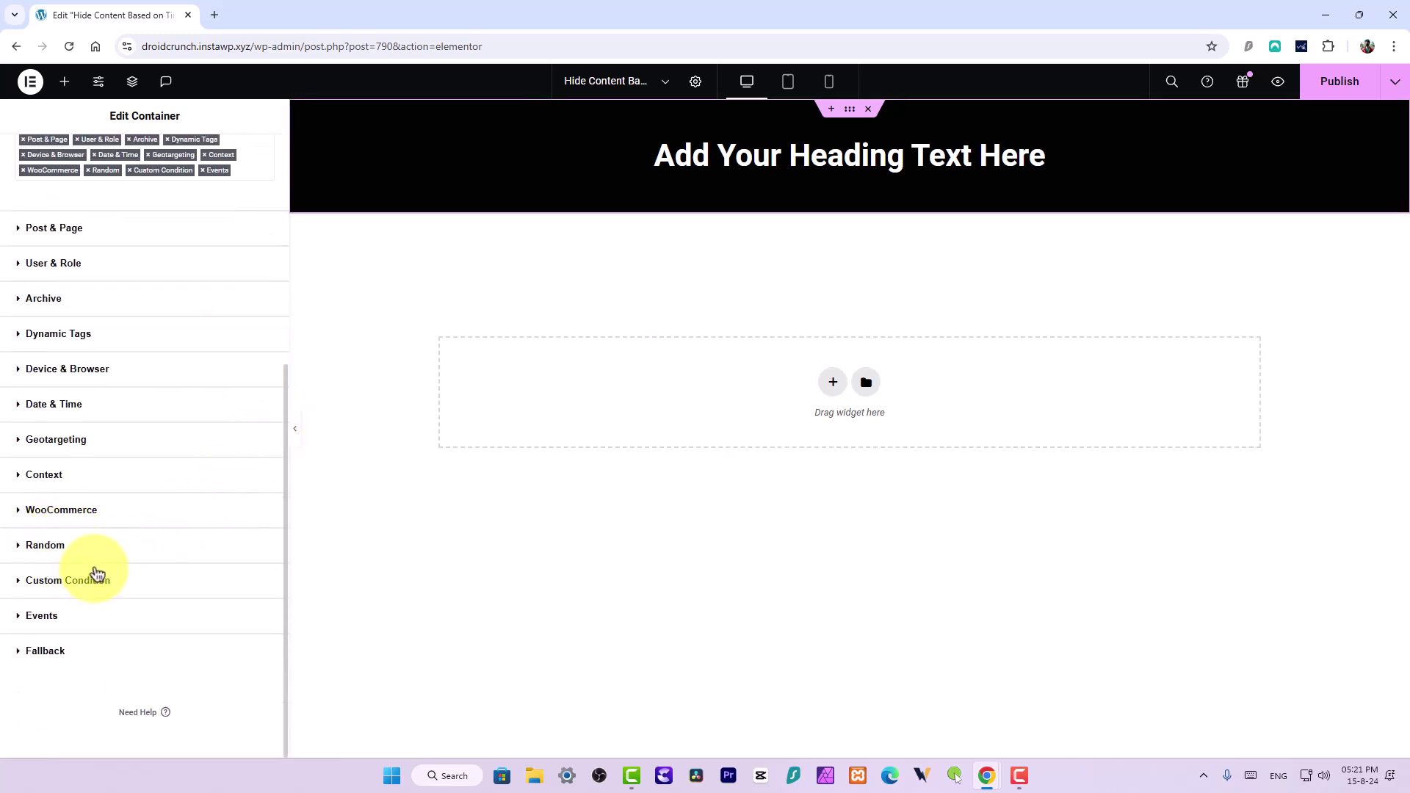
click(78, 408)
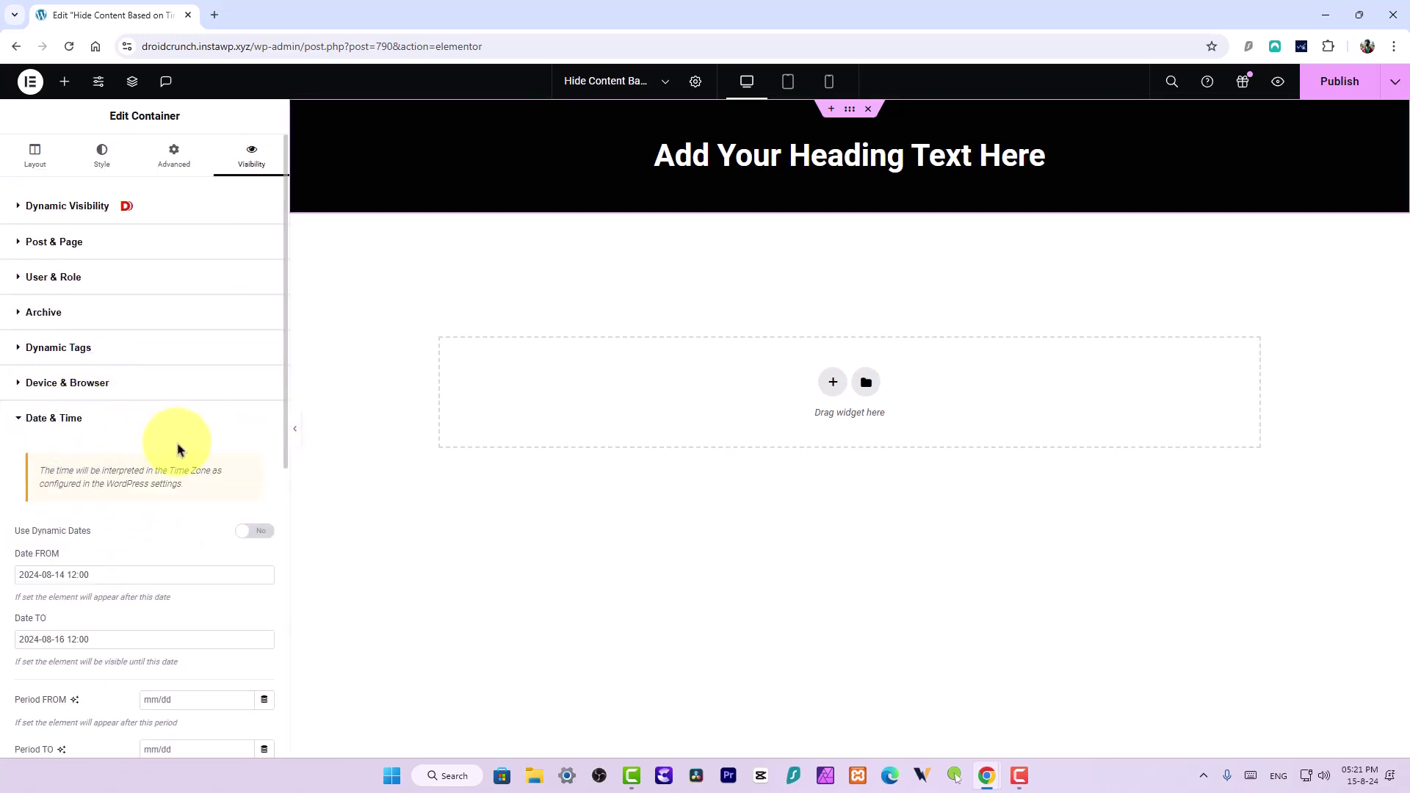
scroll(183, 450, down, 5)
scroll(187, 451, up, 1)
scroll(187, 451, up, 3)
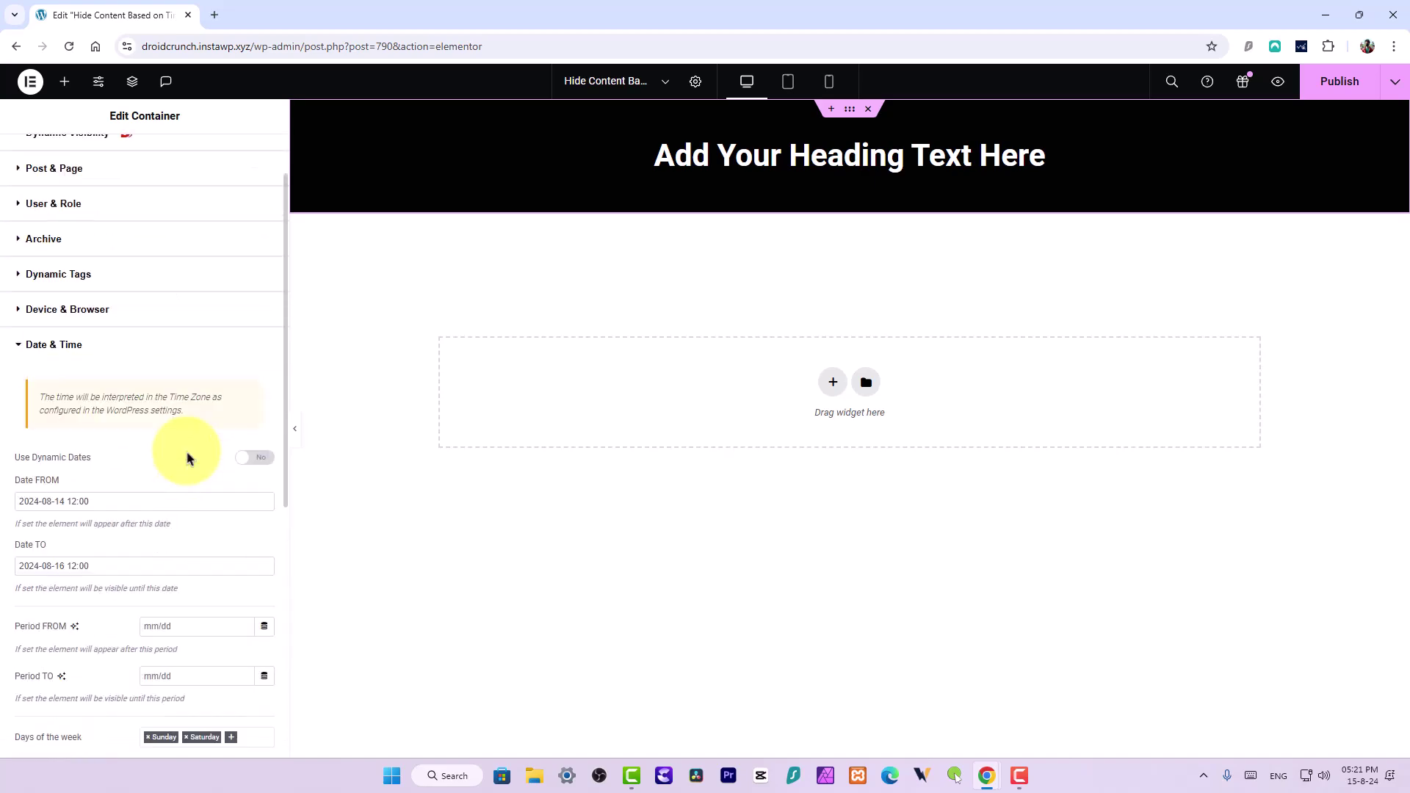
scroll(187, 457, down, 2)
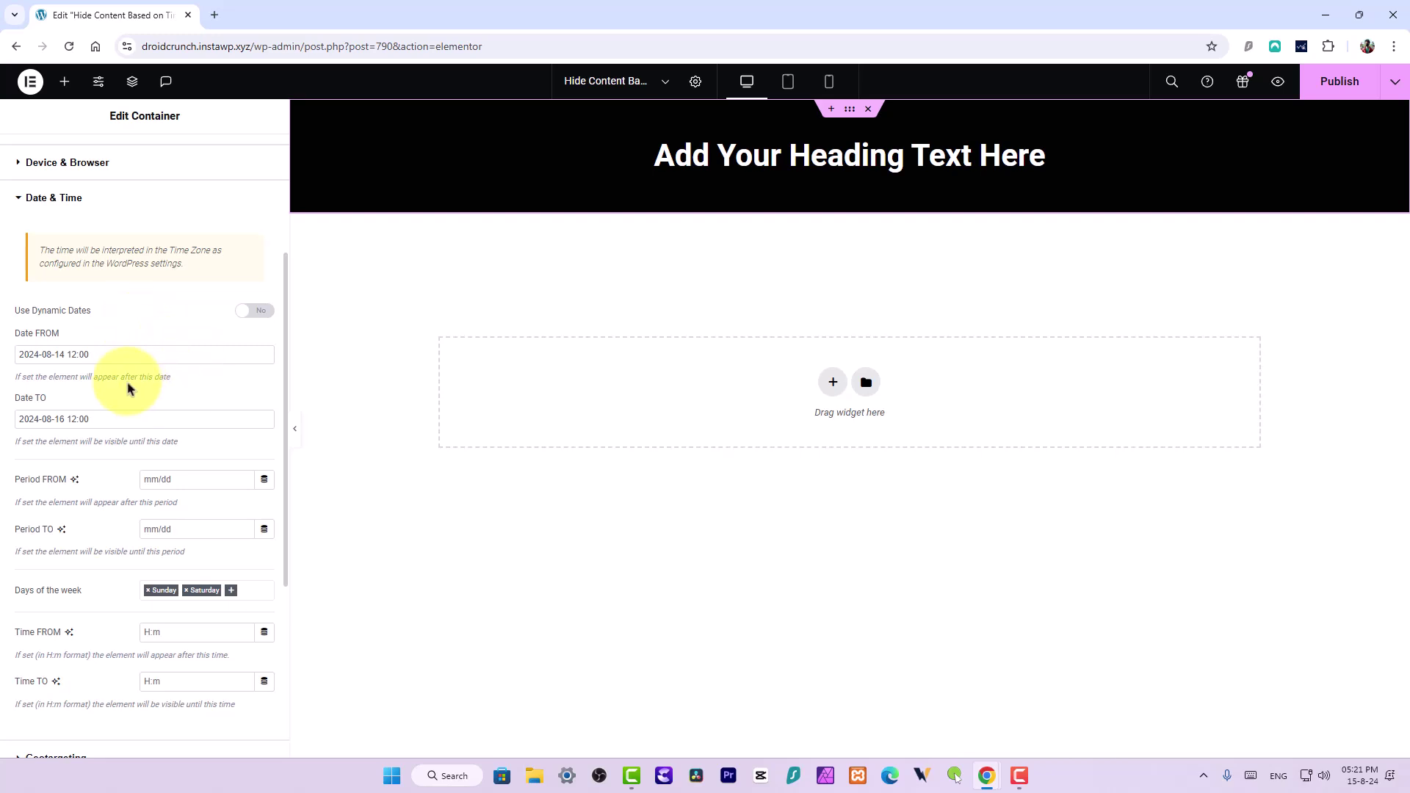
scroll(135, 360, up, 3)
scroll(83, 616, down, 1)
scroll(82, 617, down, 3)
scroll(81, 514, up, 1)
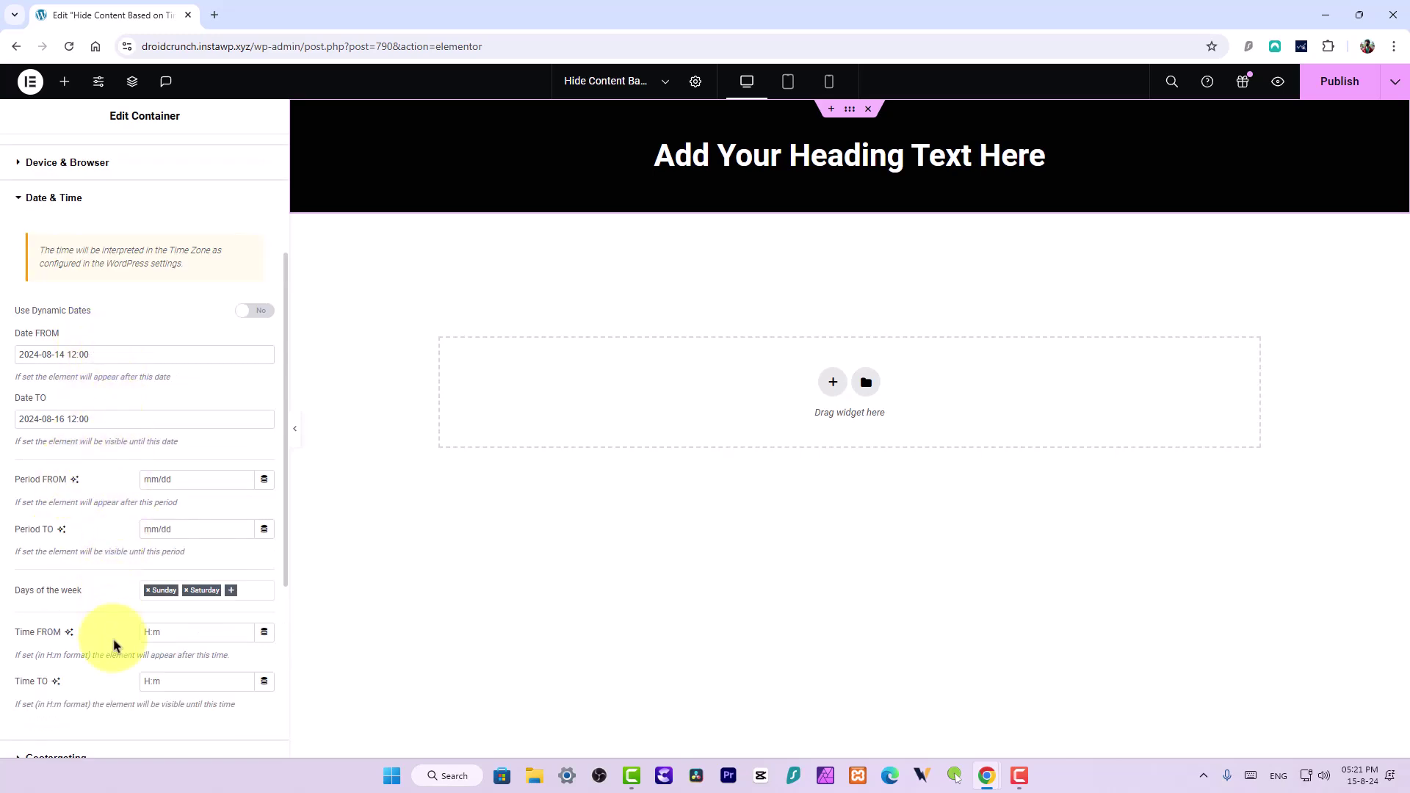
scroll(115, 636, up, 1)
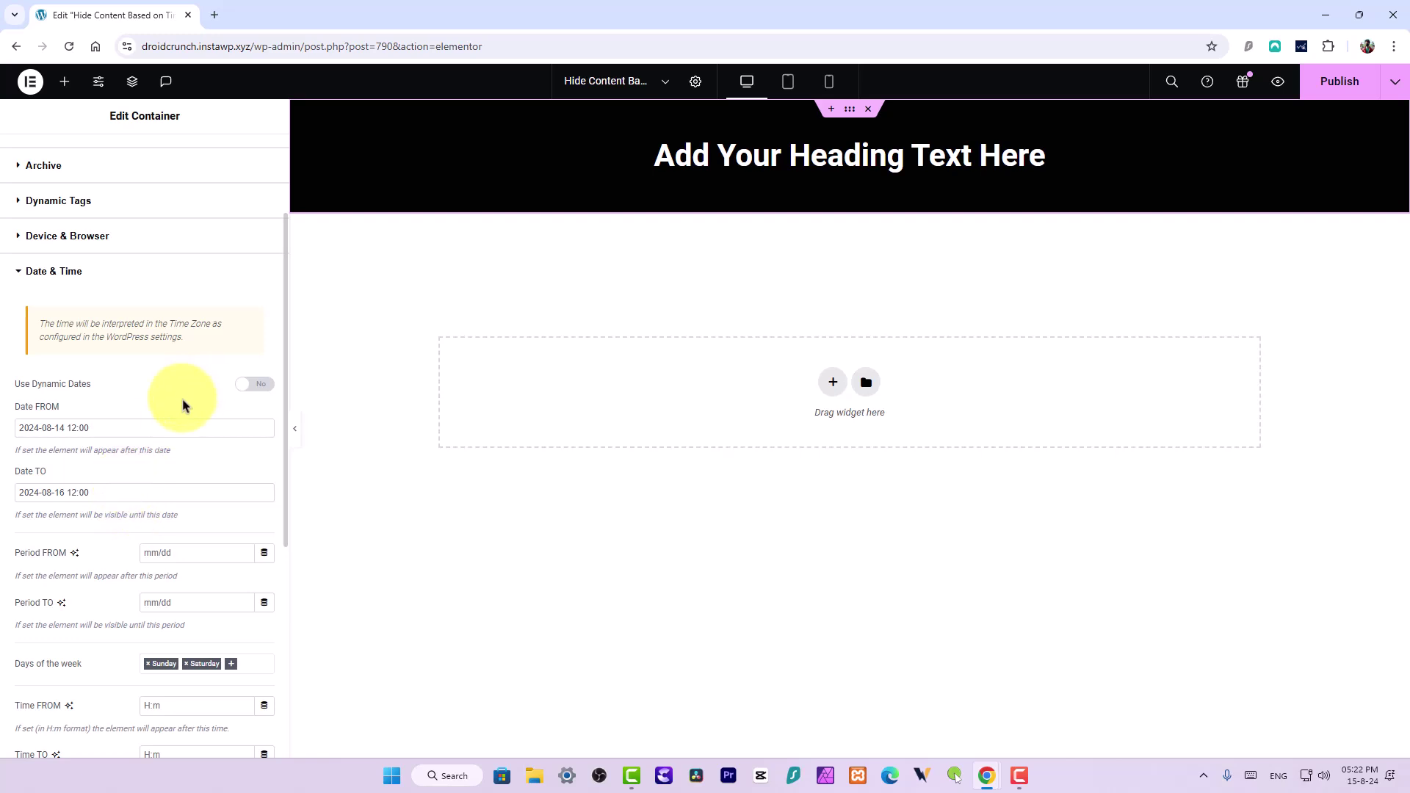
drag(284, 274, 299, 503)
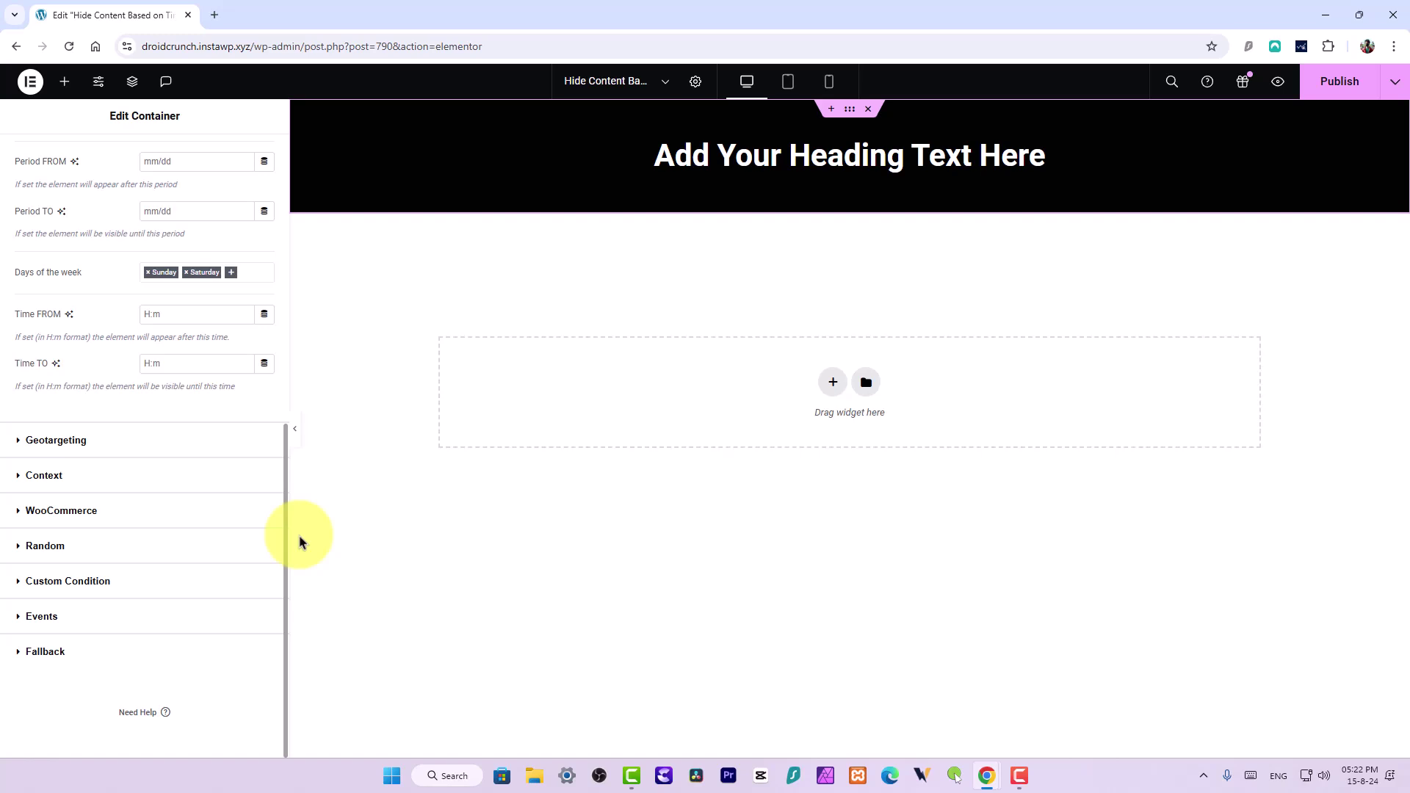
scroll(265, 243, up, 7)
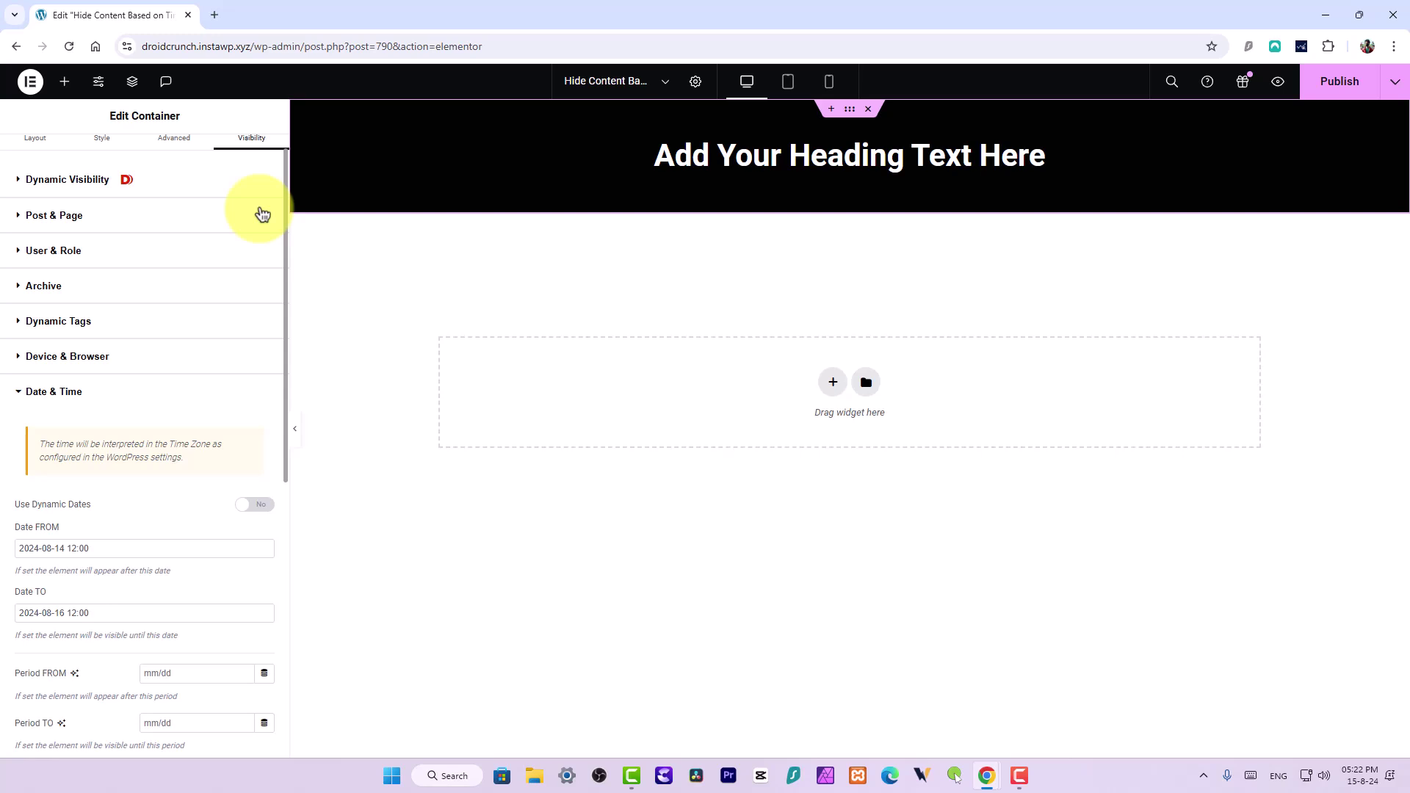
scroll(221, 331, down, 1)
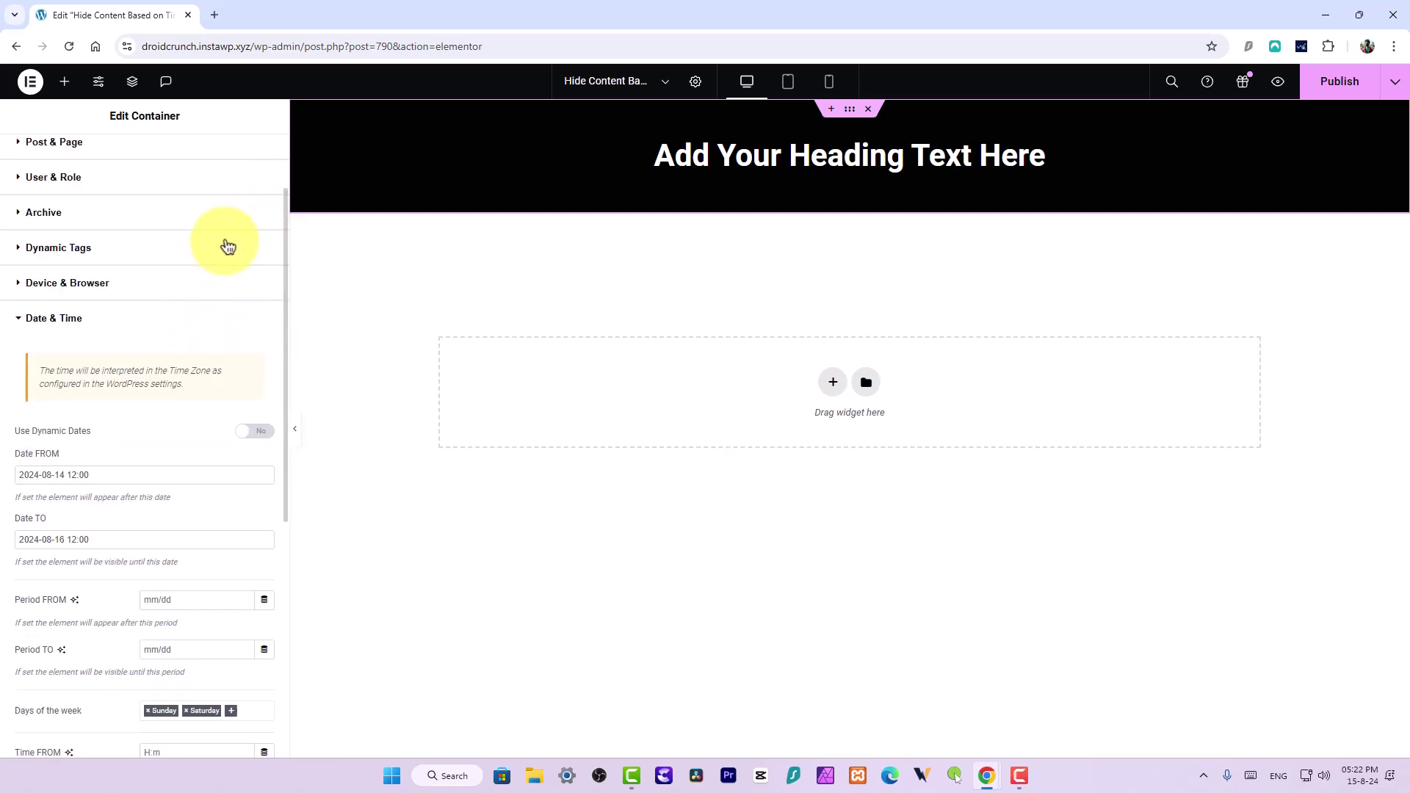